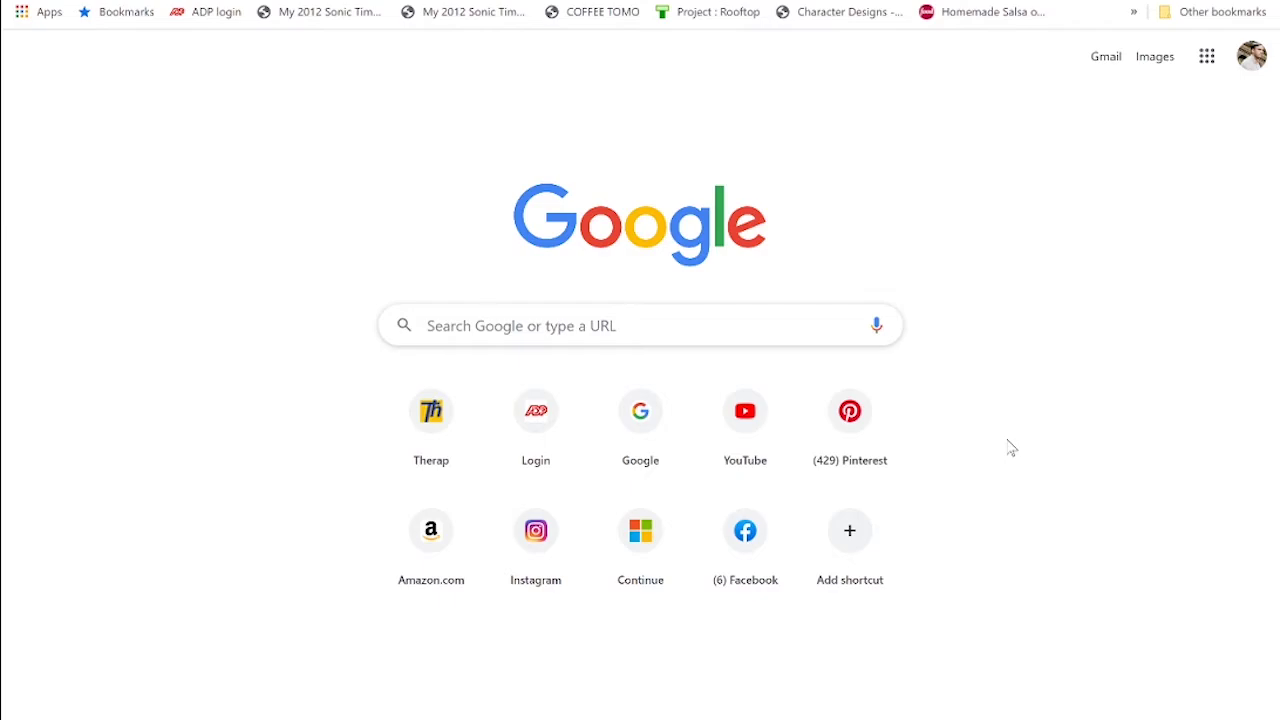
# - Load the Pinterest site in Chrome by entering 'pinte' in the address bar
pyautogui.write('pinte')
pyautogui.press('Return')
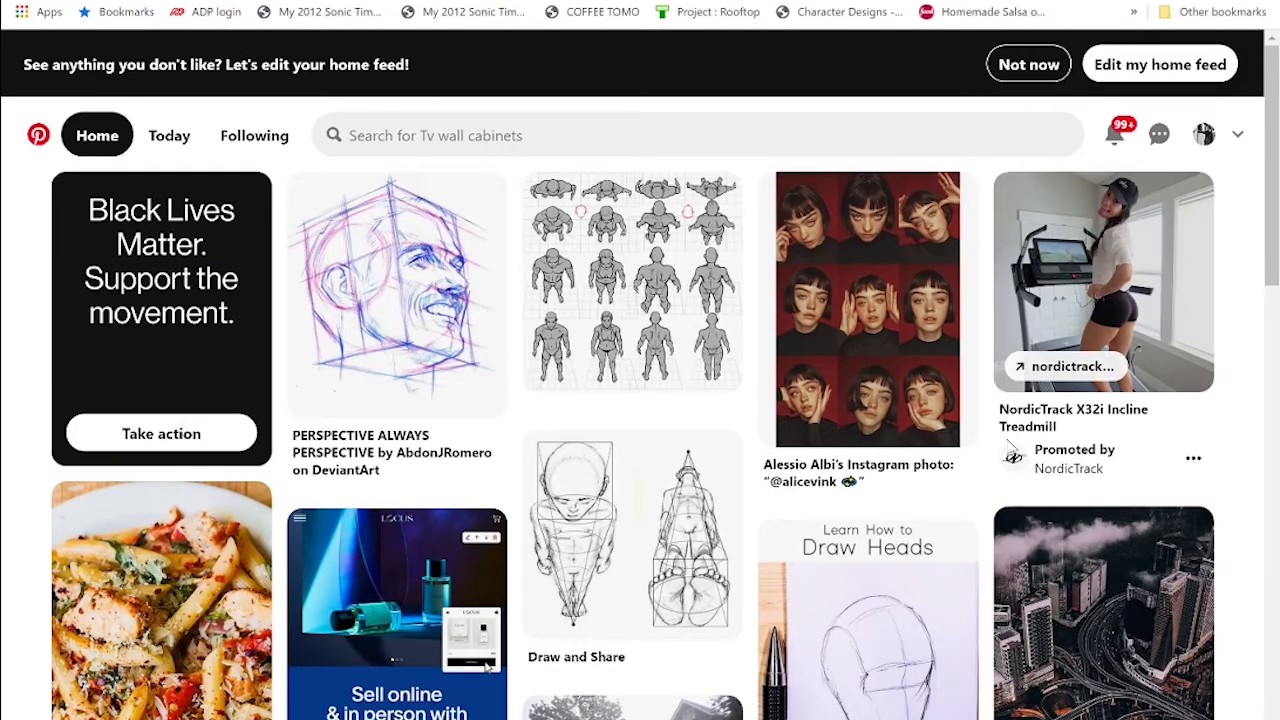
# - Search Pinterest for 'three point perspective' and choose the 'photography' suggestion
pyautogui.moveTo(1008, 443)
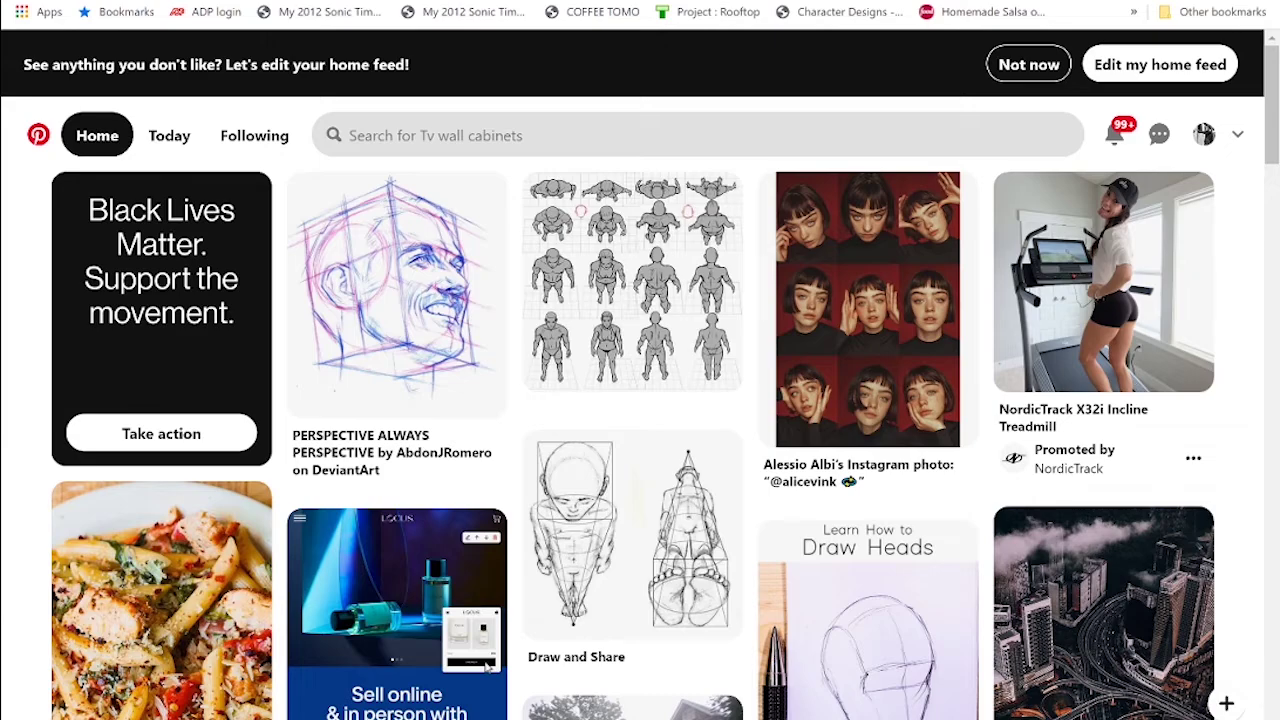
pyautogui.click(600, 135)
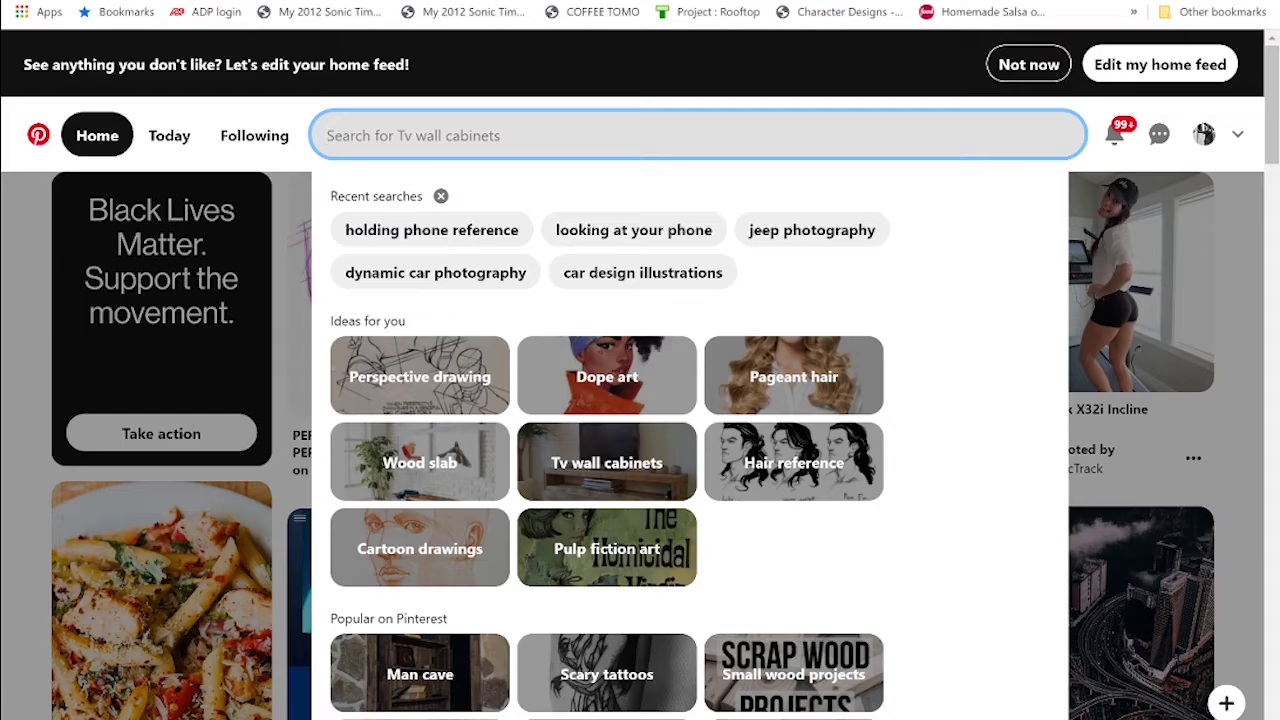
pyautogui.write('three')
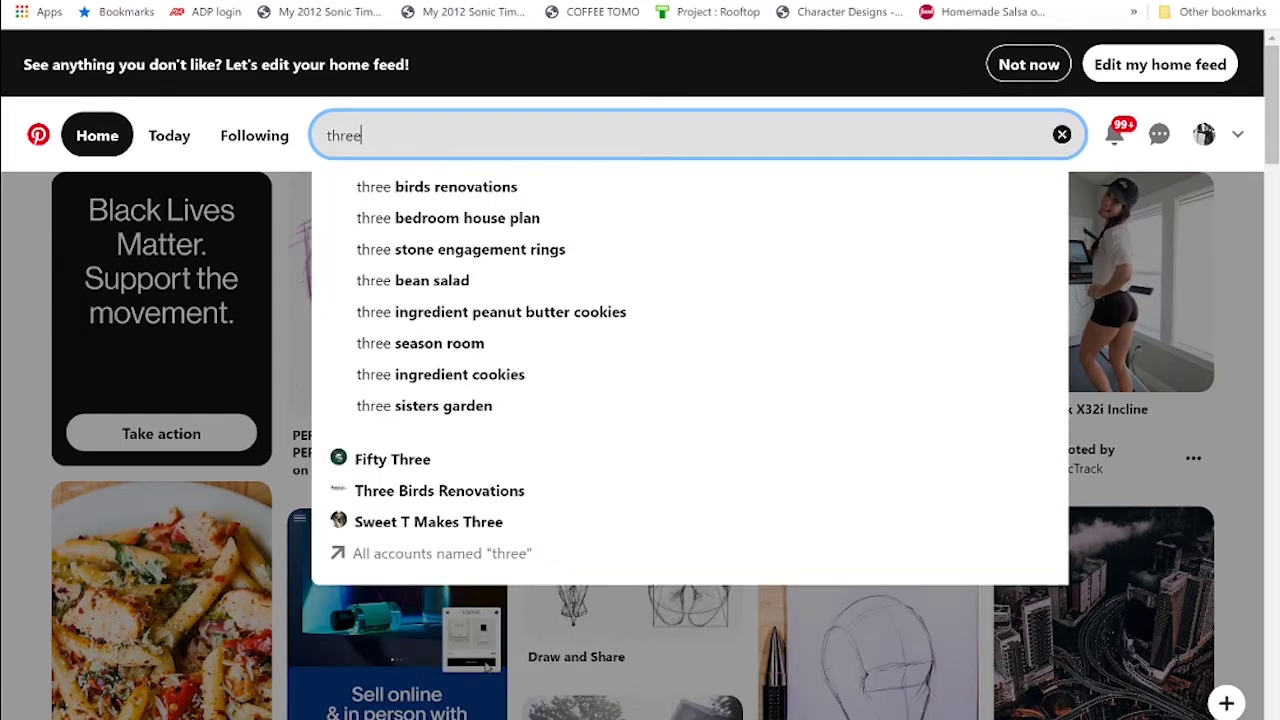
pyautogui.write(' point per')
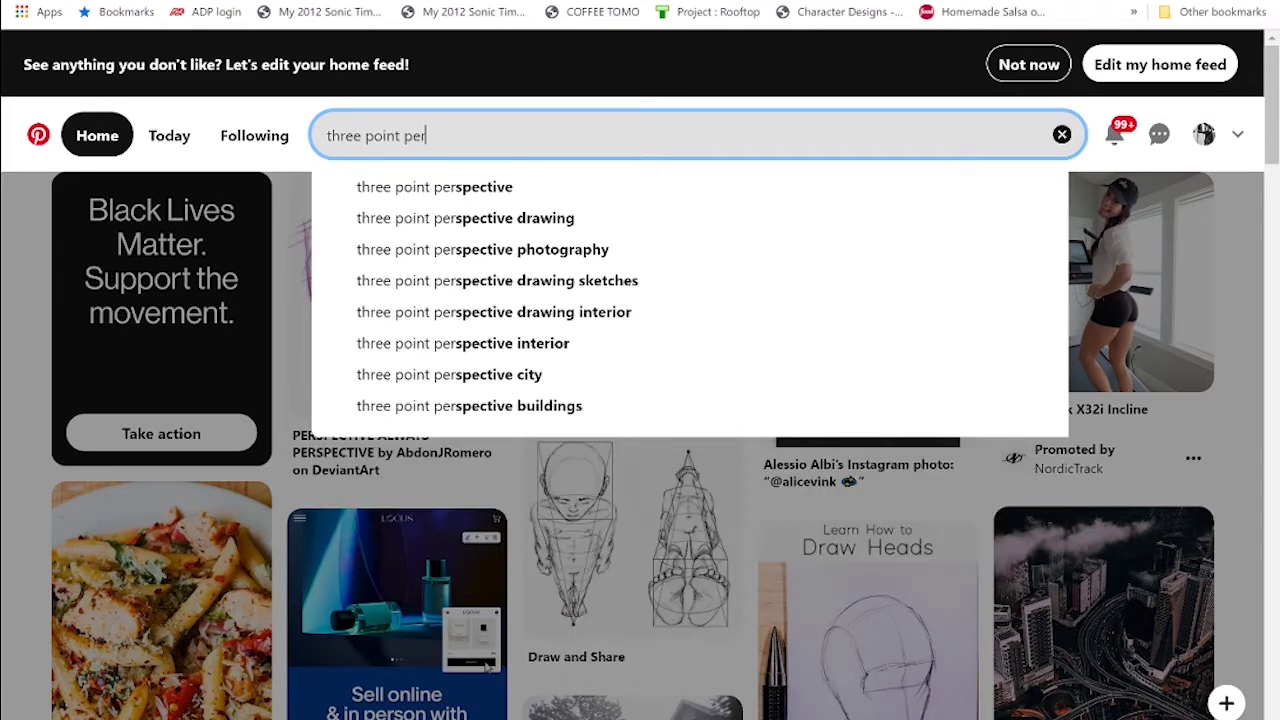
pyautogui.write('spective')
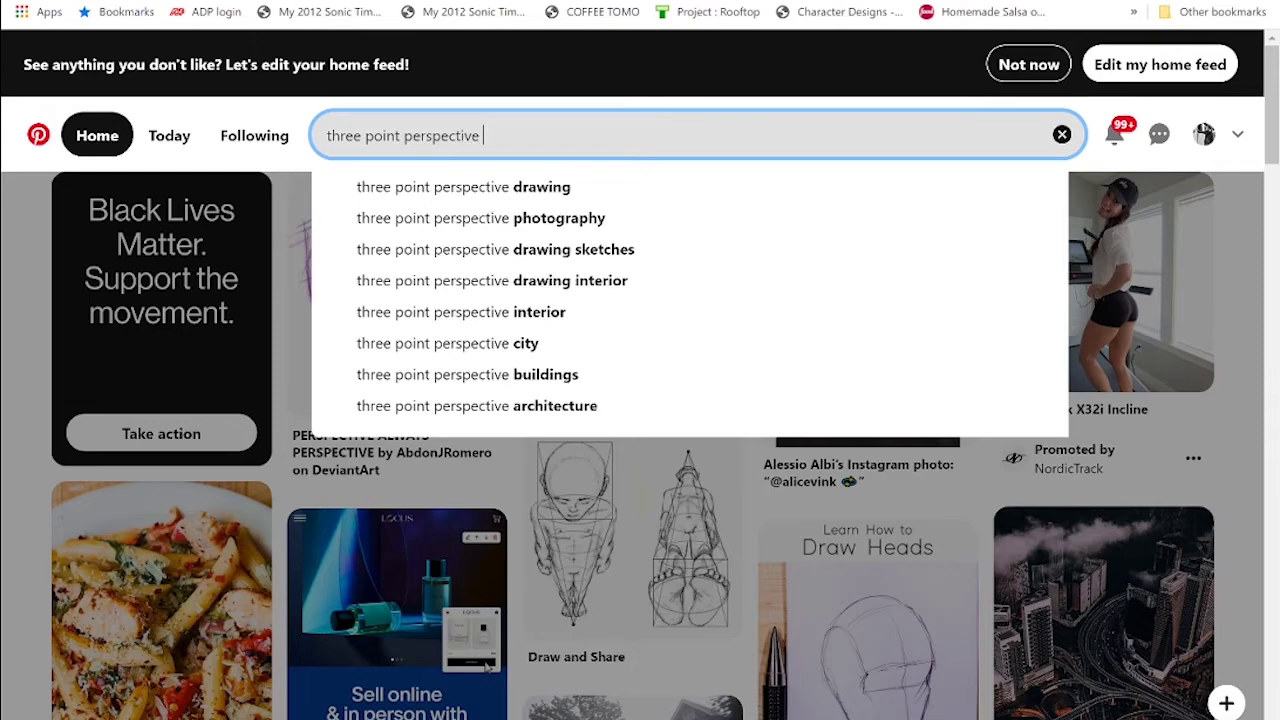
pyautogui.click(600, 220)
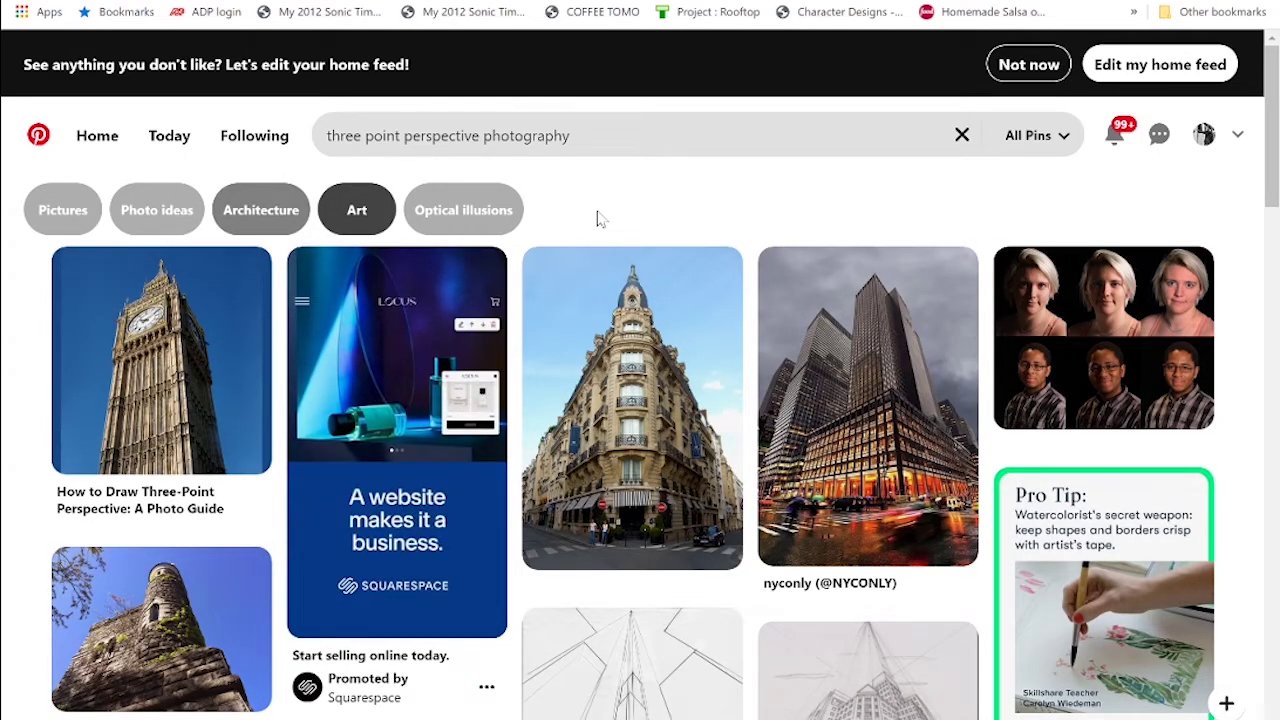
# - Open the nyconly skyscraper pin, look through it, and return to the results
pyautogui.moveTo(883, 351)
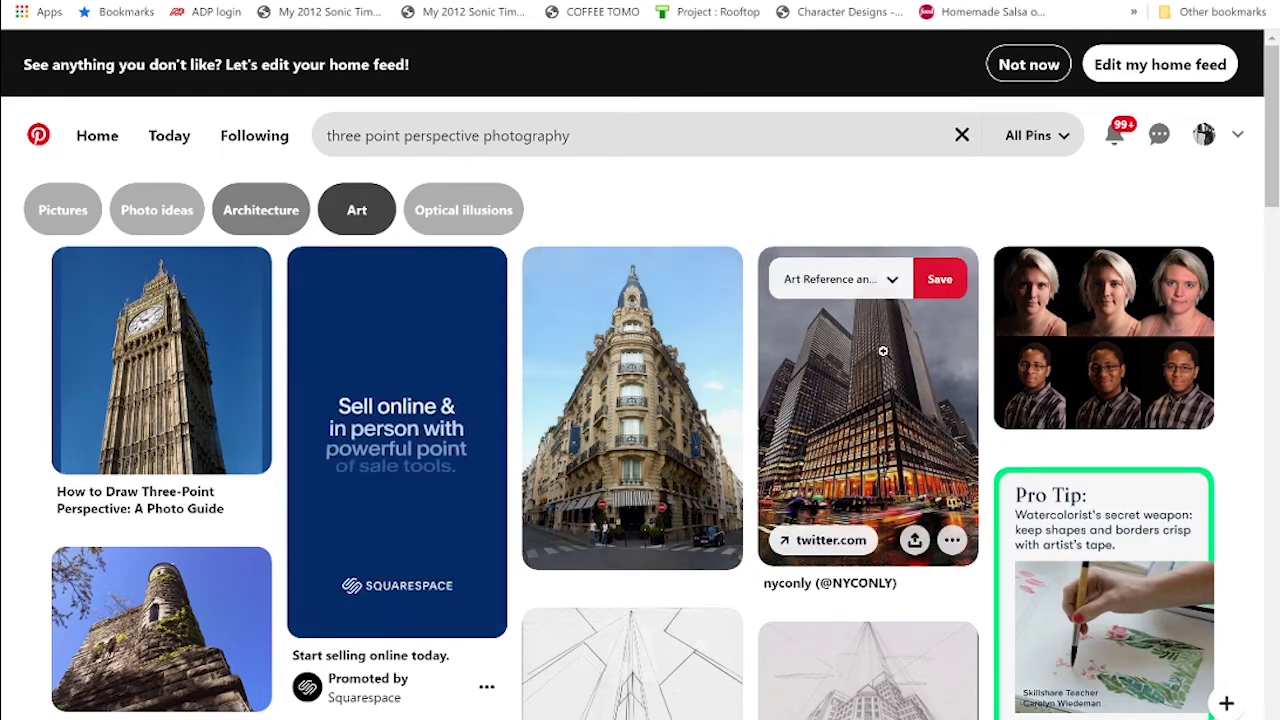
pyautogui.click(883, 351)
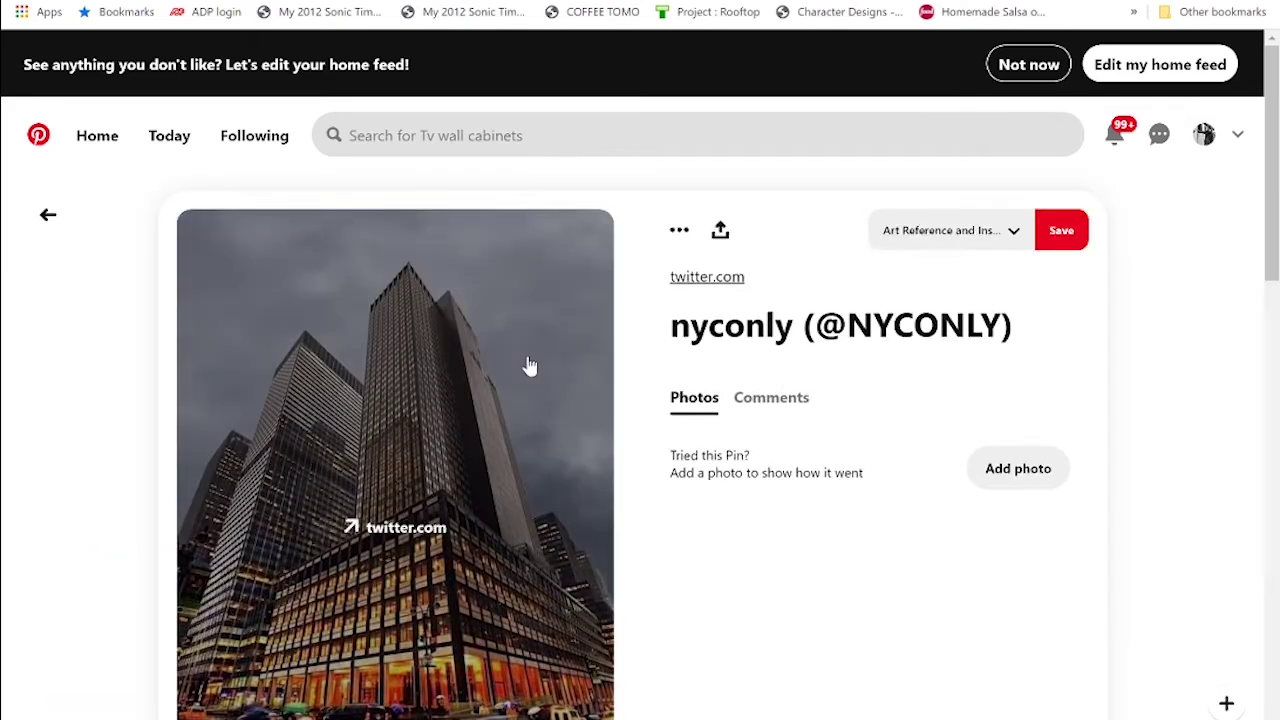
pyautogui.scroll(-2, 528, 366)
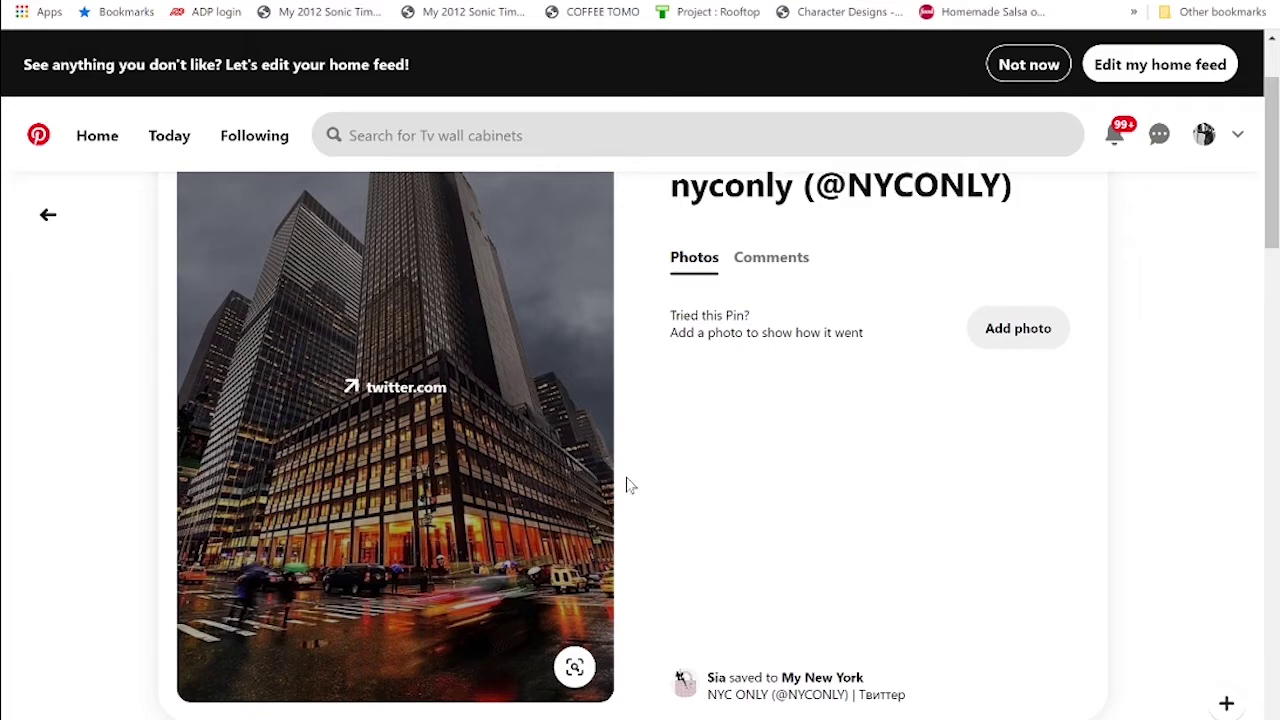
pyautogui.scroll(-1, 628, 485)
pyautogui.scroll(3, 628, 485)
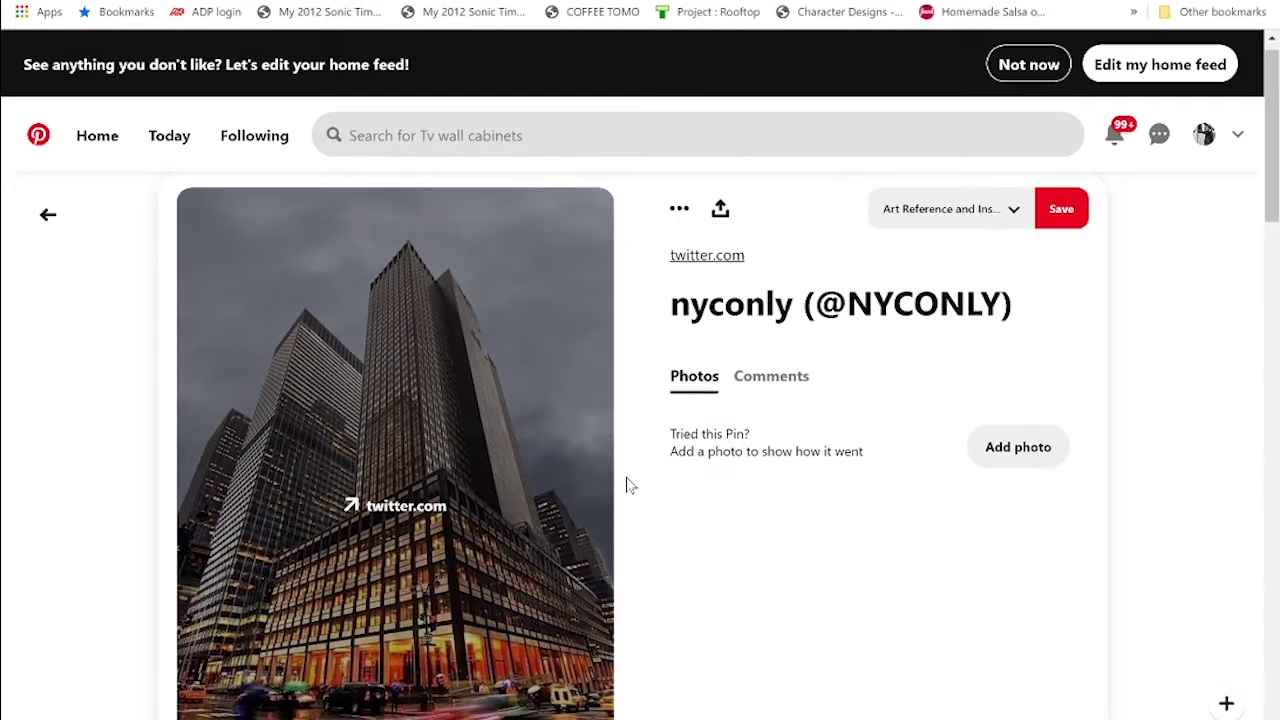
pyautogui.click(50, 216)
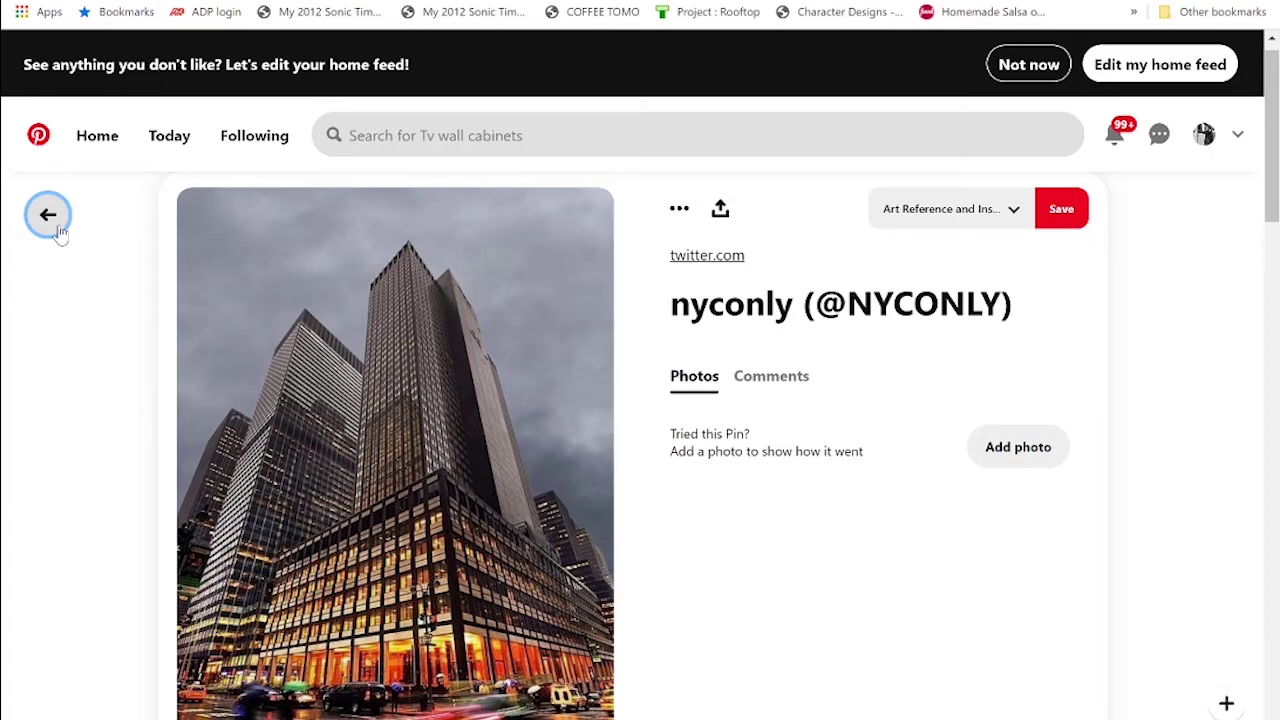
# - Scroll through the three point perspective results, then clear the search box
pyautogui.scroll(-2, 598, 427)
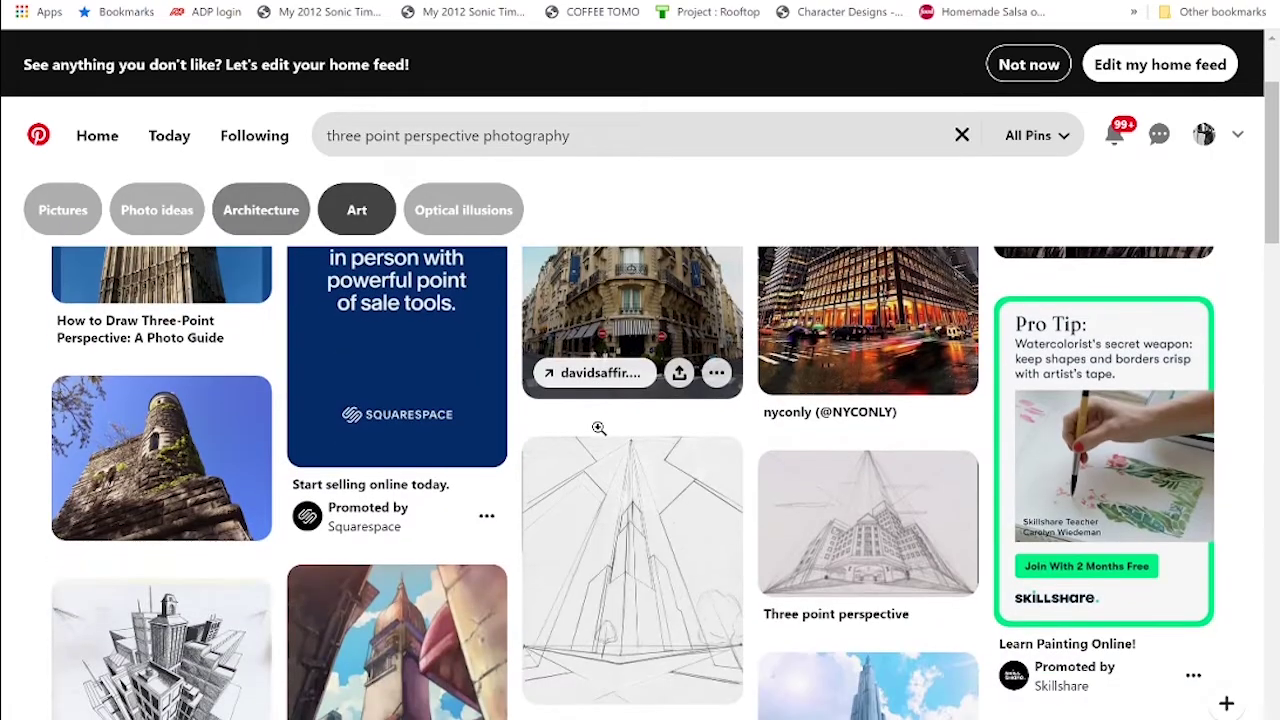
pyautogui.scroll(-1, 598, 427)
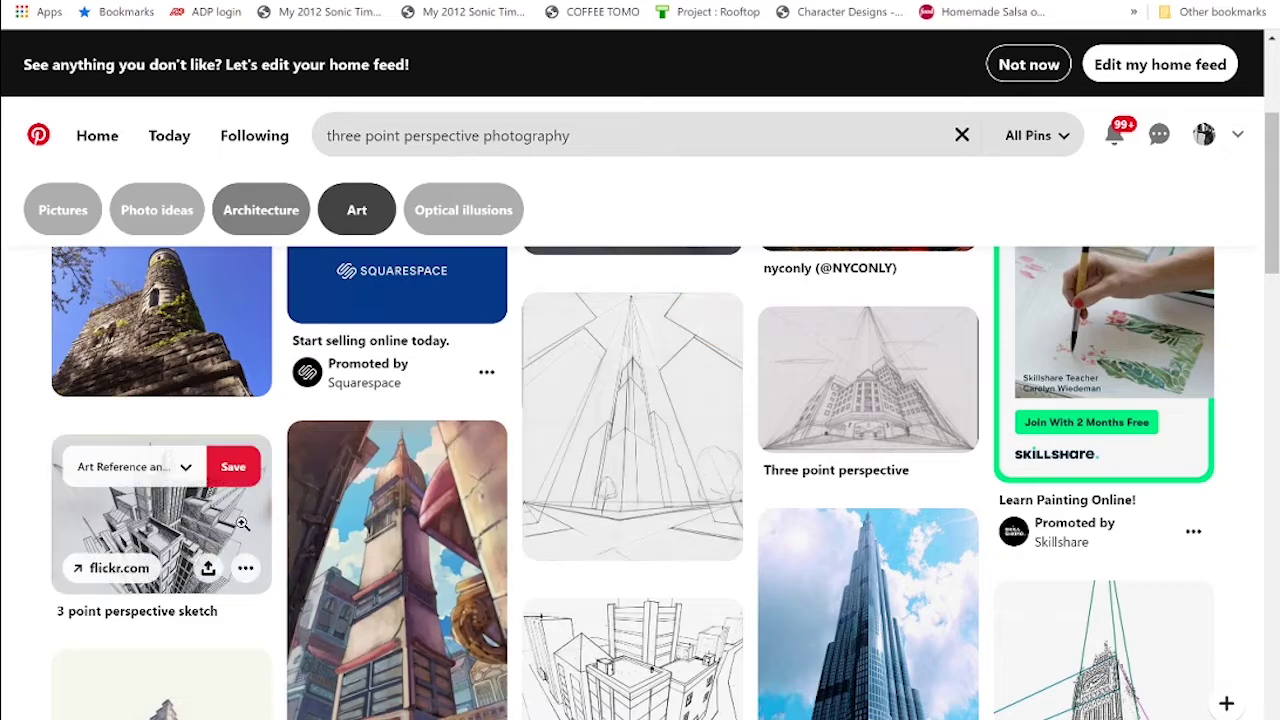
pyautogui.scroll(-3, 410, 536)
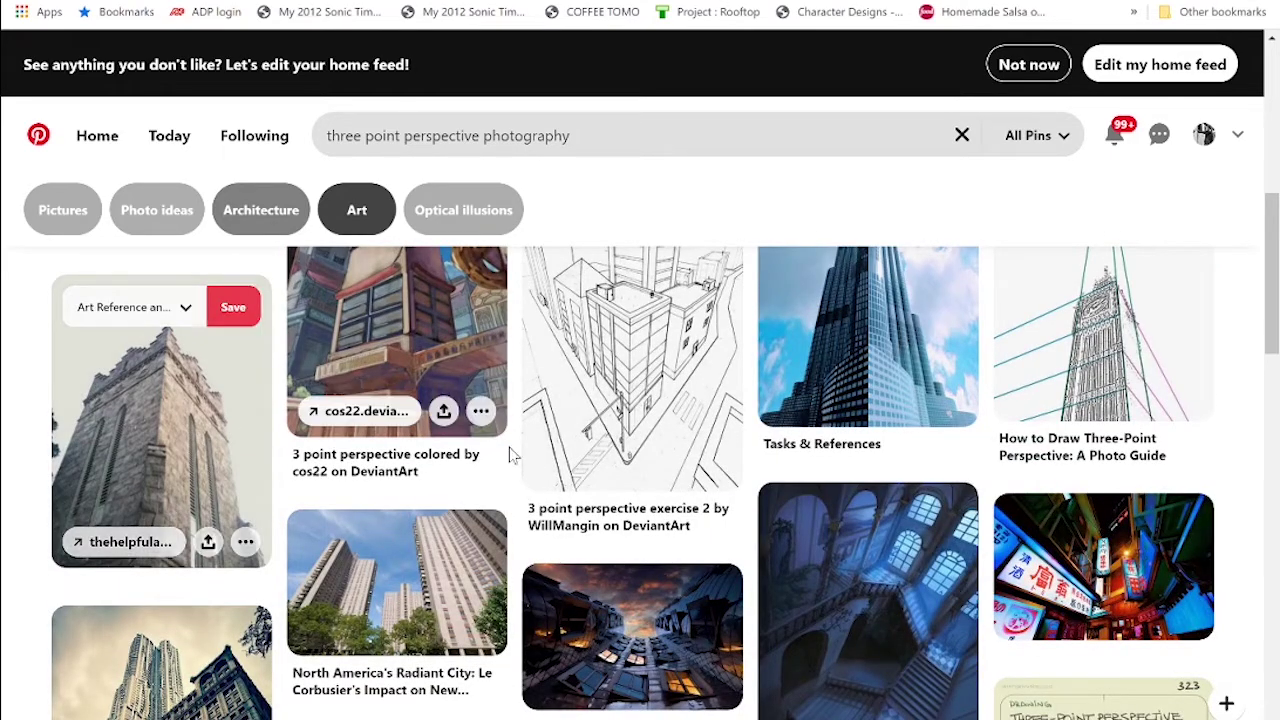
pyautogui.scroll(-5, 534, 462)
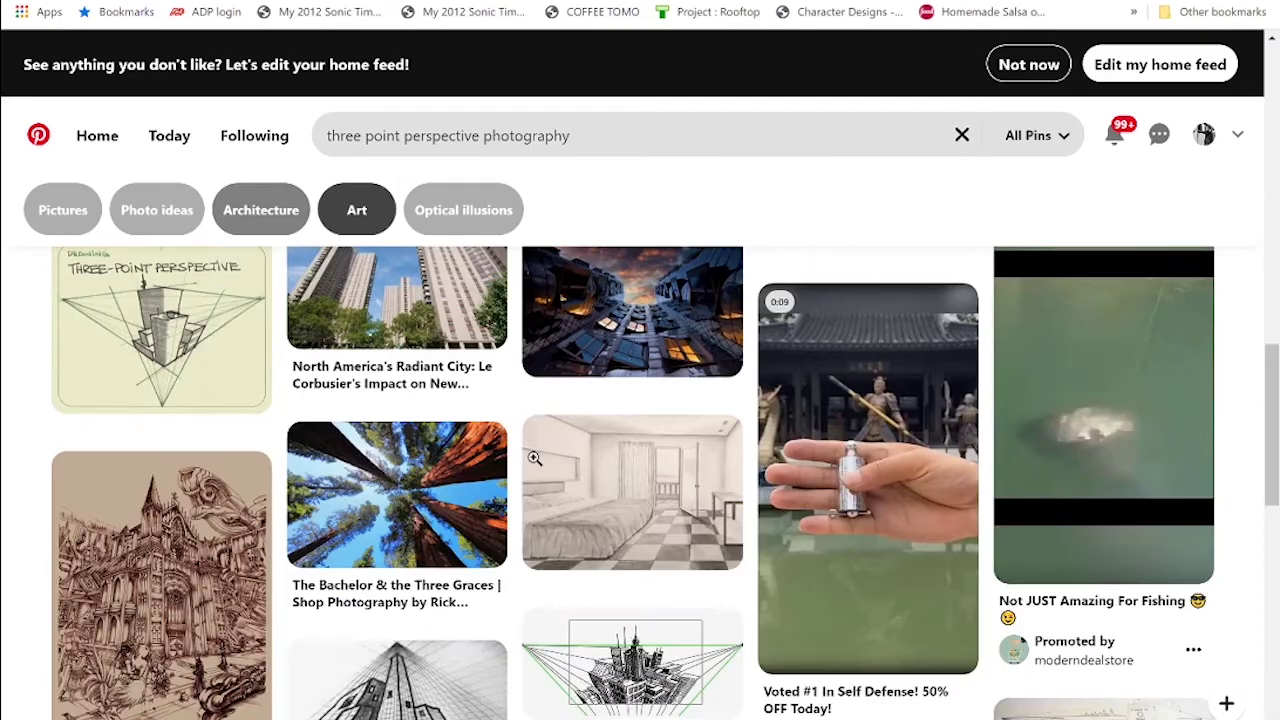
pyautogui.scroll(-10, 534, 458)
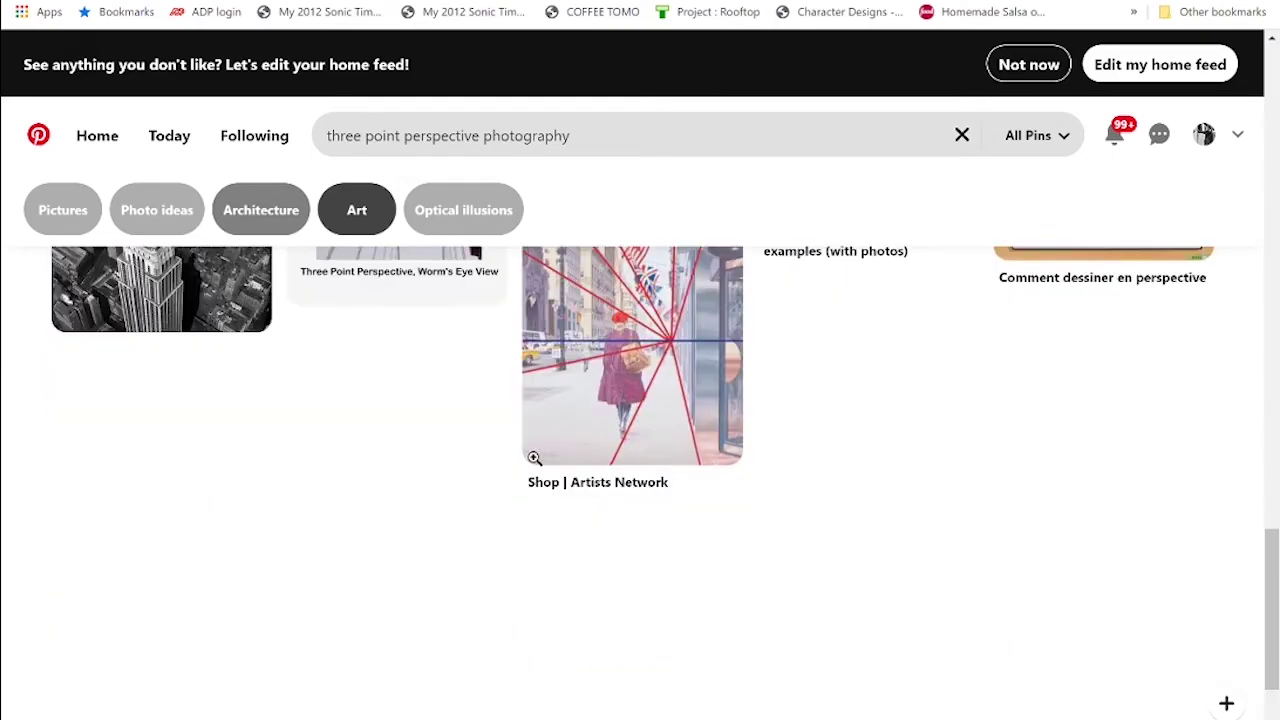
pyautogui.scroll(-6, 534, 458)
pyautogui.scroll(6, 534, 458)
pyautogui.click(640, 135)
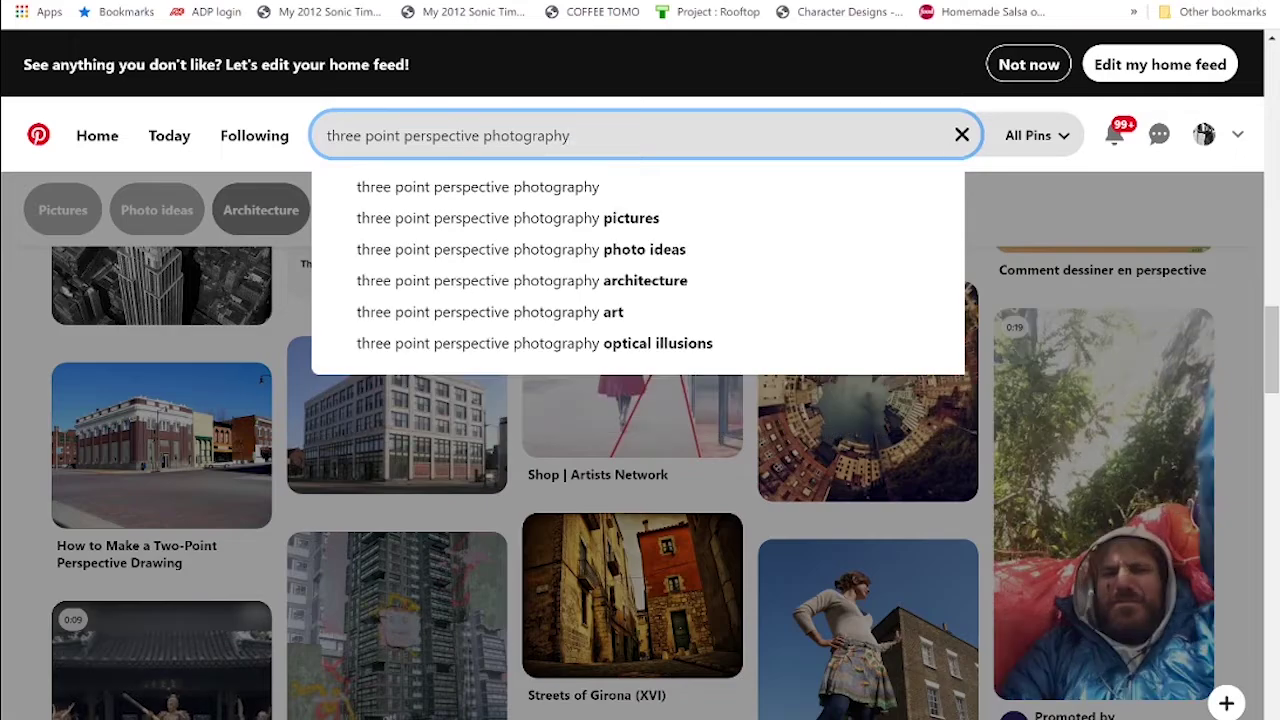
pyautogui.click(960, 145)
# - Replace the query with 'sky scraper photography' and run the search
pyautogui.click(960, 145)
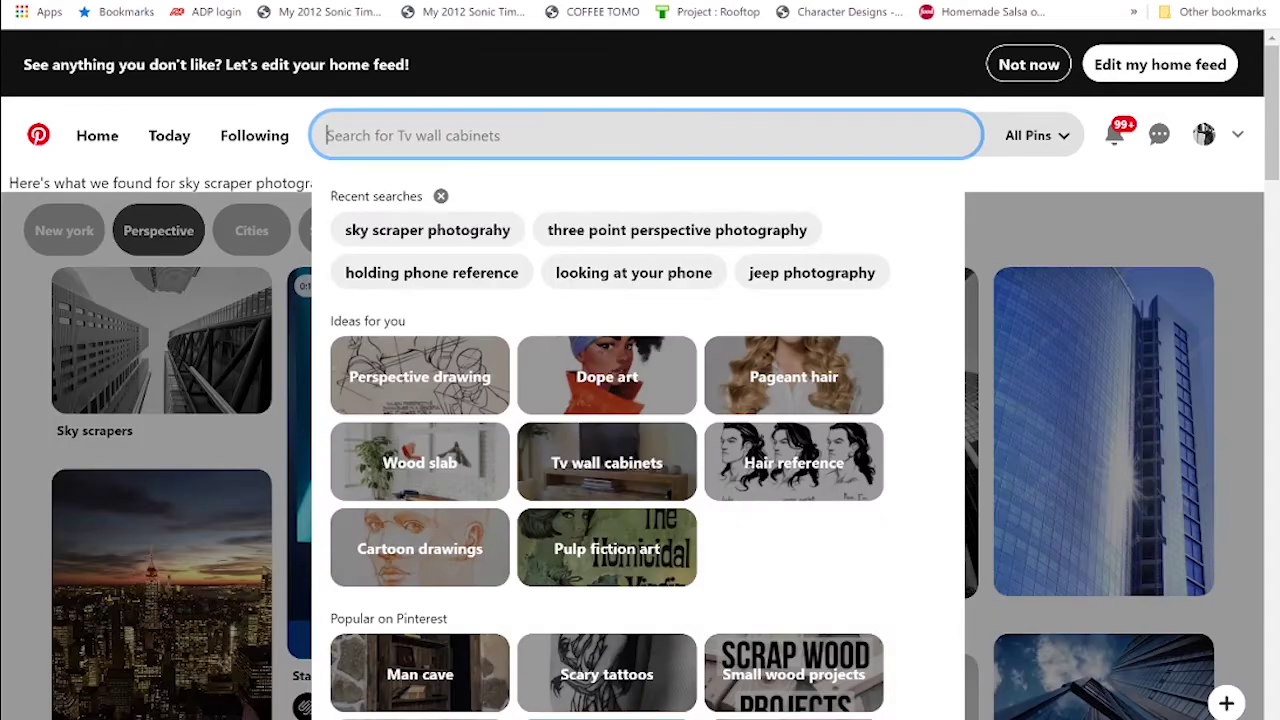
pyautogui.write('sky scrape')
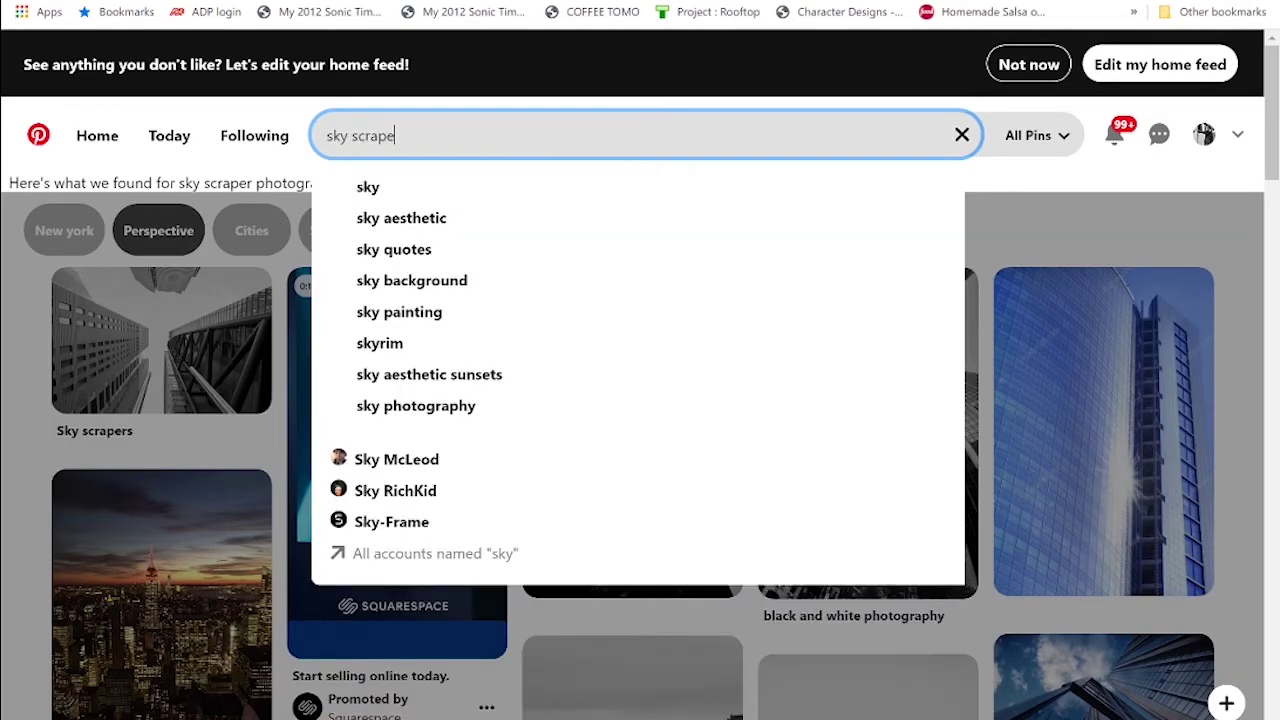
pyautogui.write('r photography')
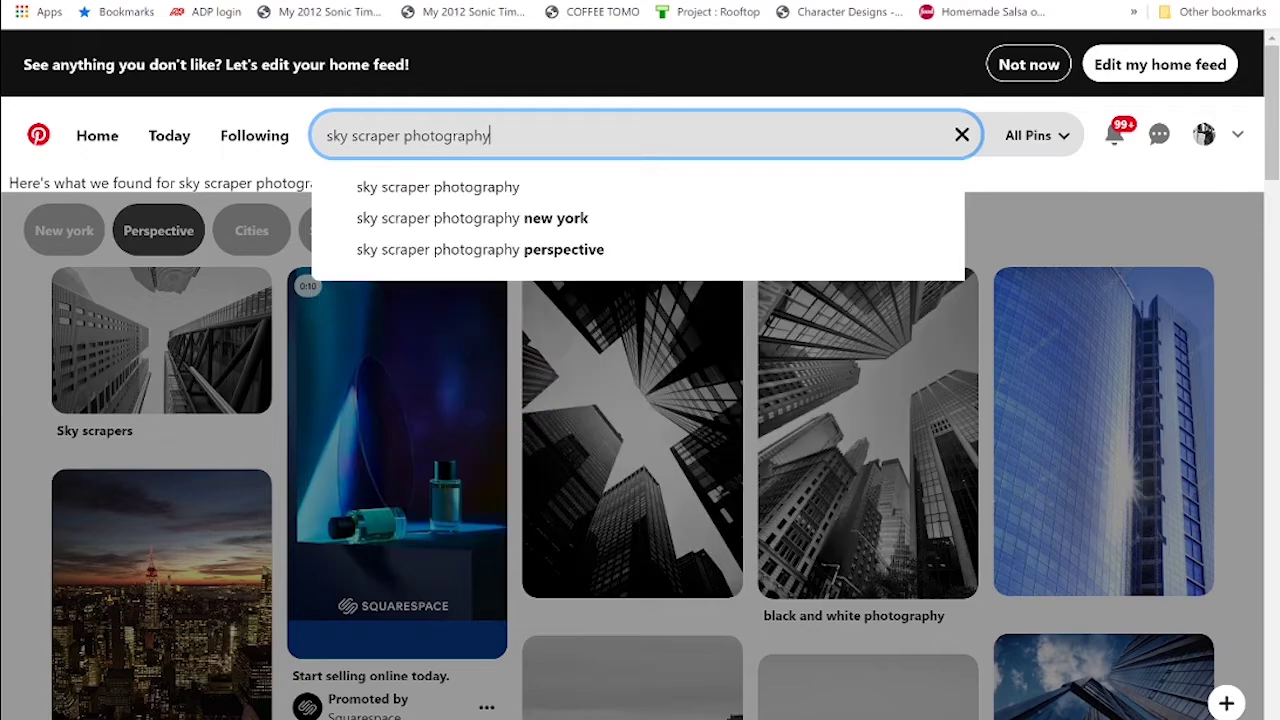
pyautogui.press('Return')
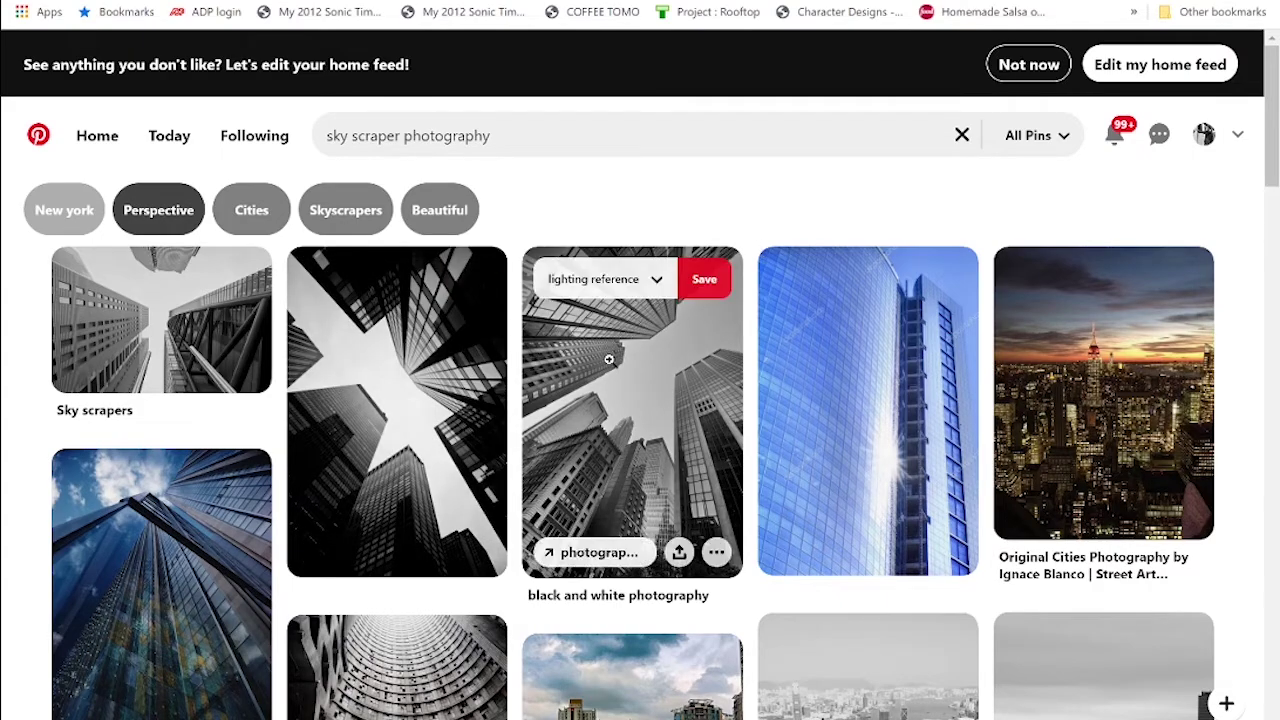
# - Scroll down to the 1930s man-on-girder pin and open it
pyautogui.scroll(-4, 609, 359)
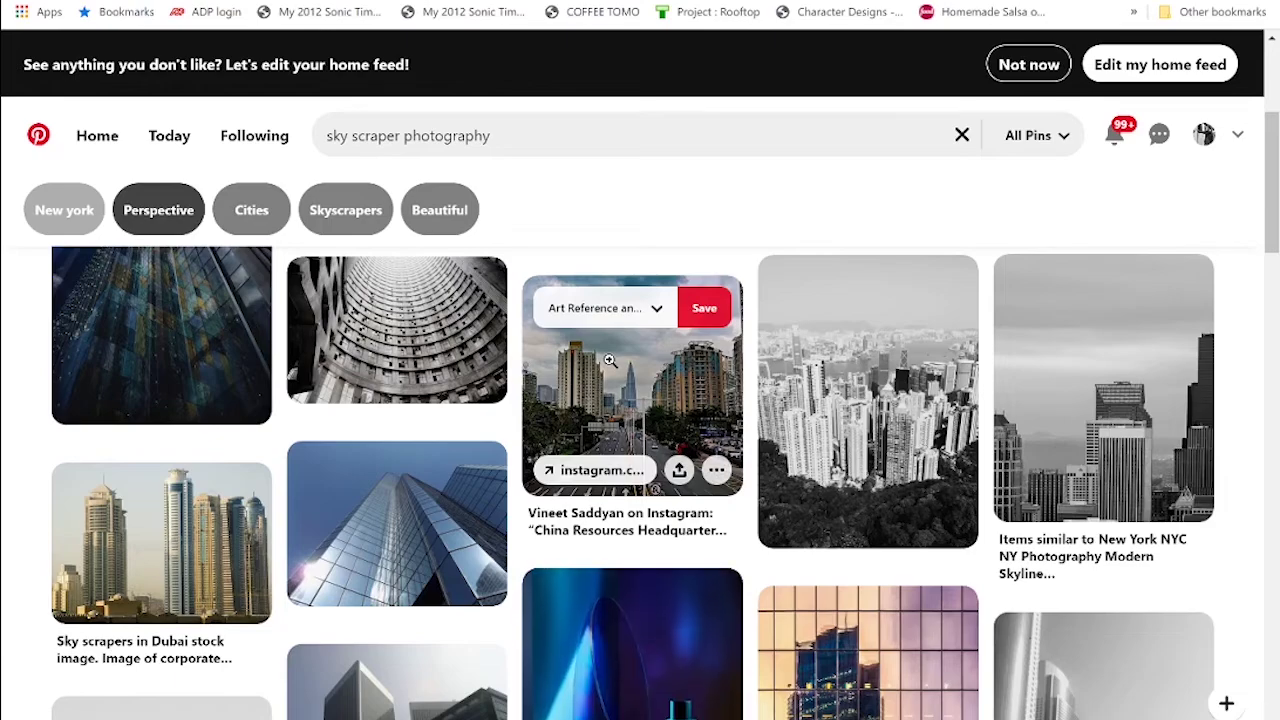
pyautogui.scroll(-3, 609, 359)
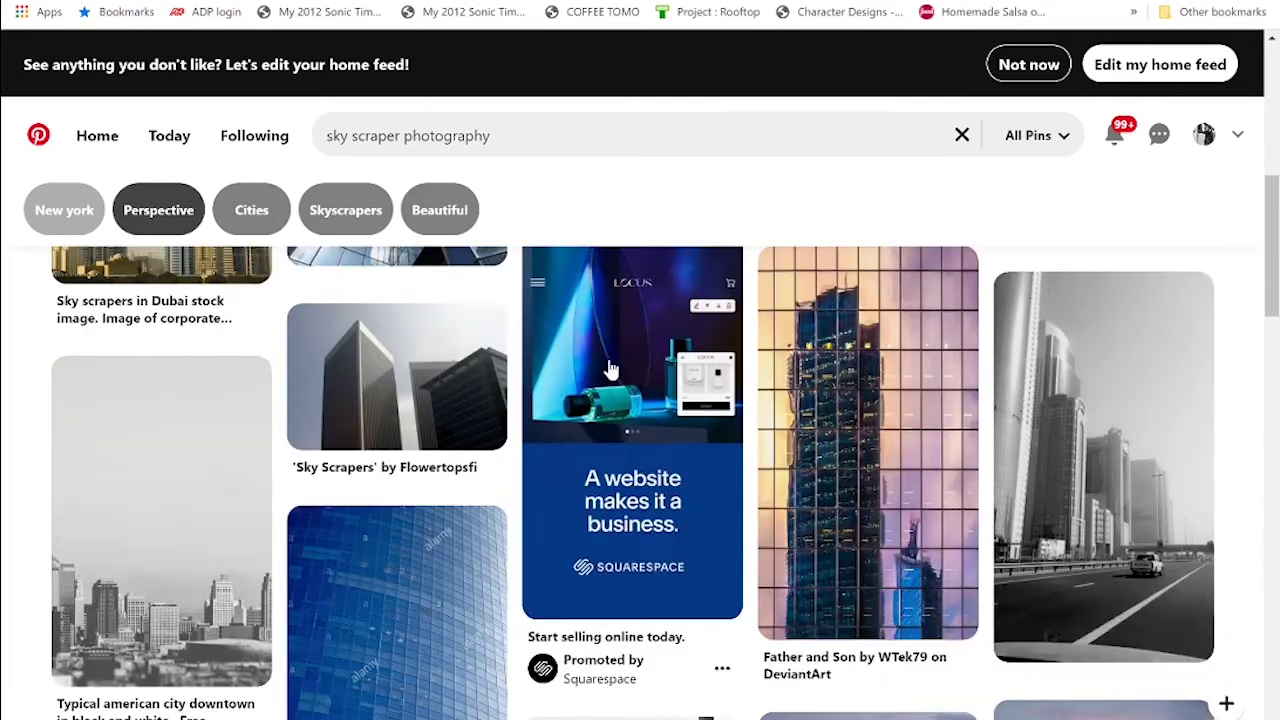
pyautogui.scroll(-1, 612, 370)
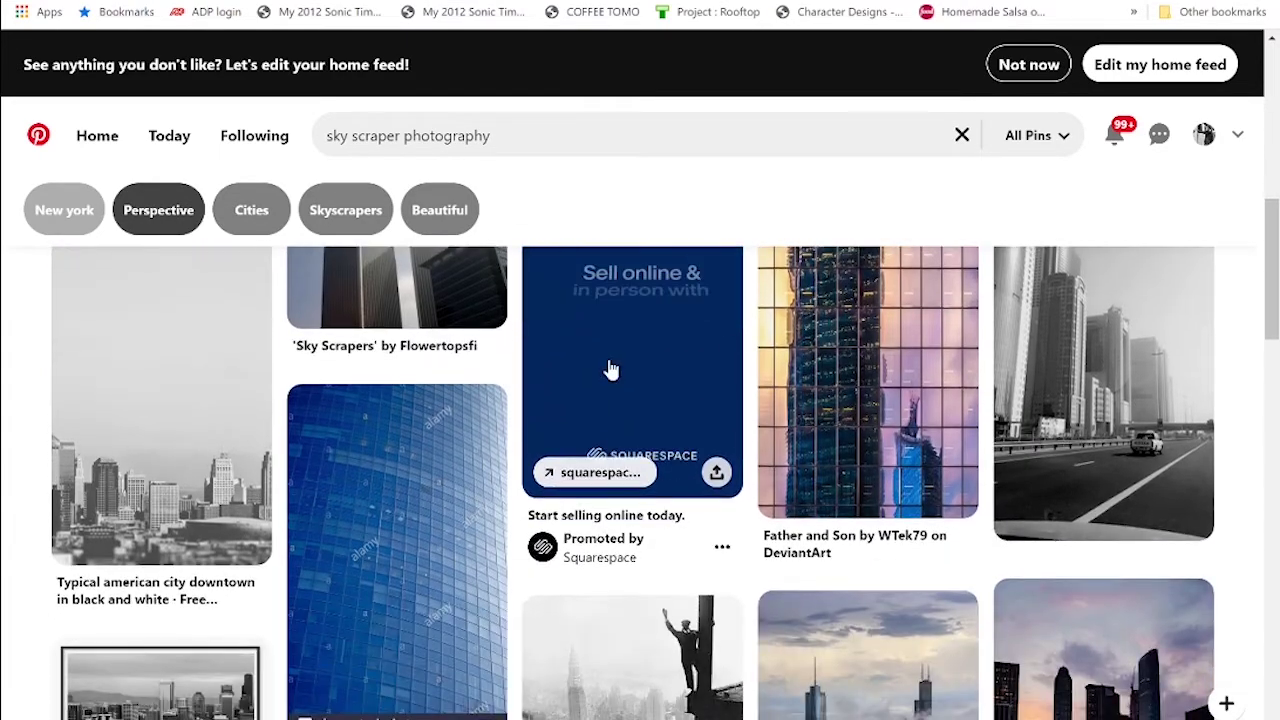
pyautogui.scroll(-1, 612, 370)
pyautogui.scroll(-1, 612, 370)
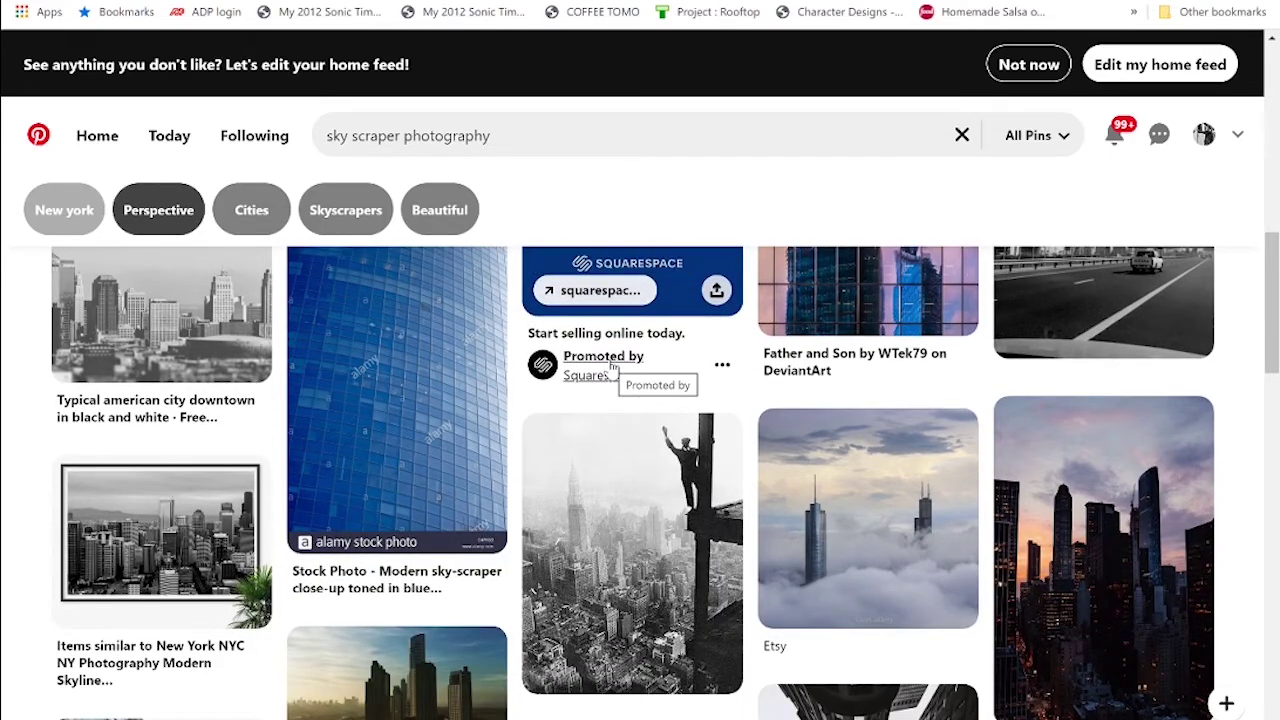
pyautogui.click(598, 588)
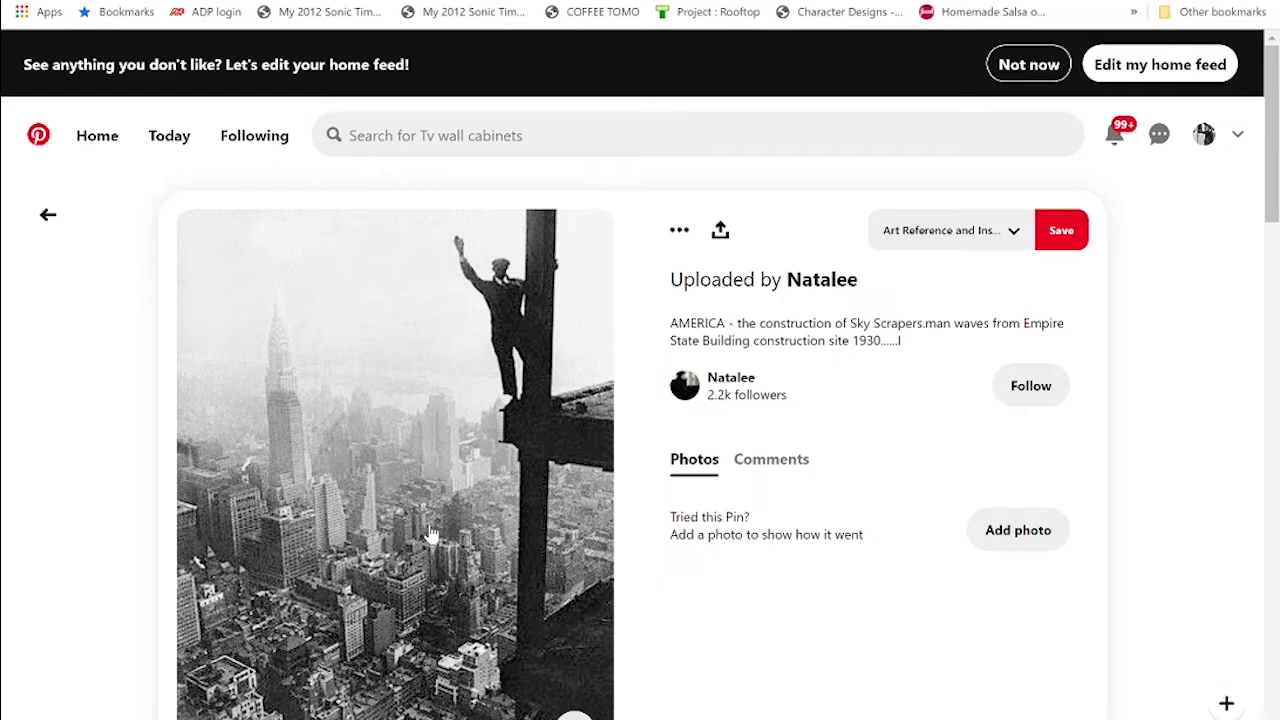
# - Leave the pin and search Pinterest for 'three point perspective drawing'
pyautogui.click(48, 214)
pyautogui.click(870, 135)
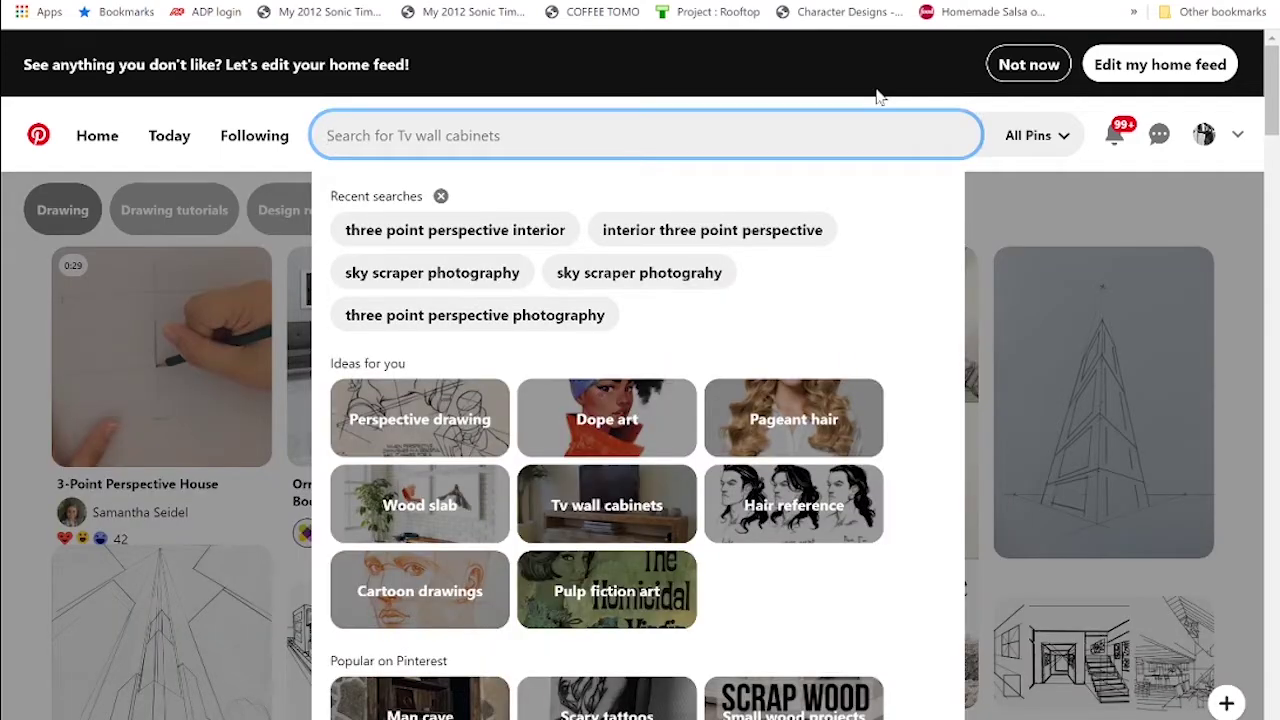
pyautogui.write('three point ')
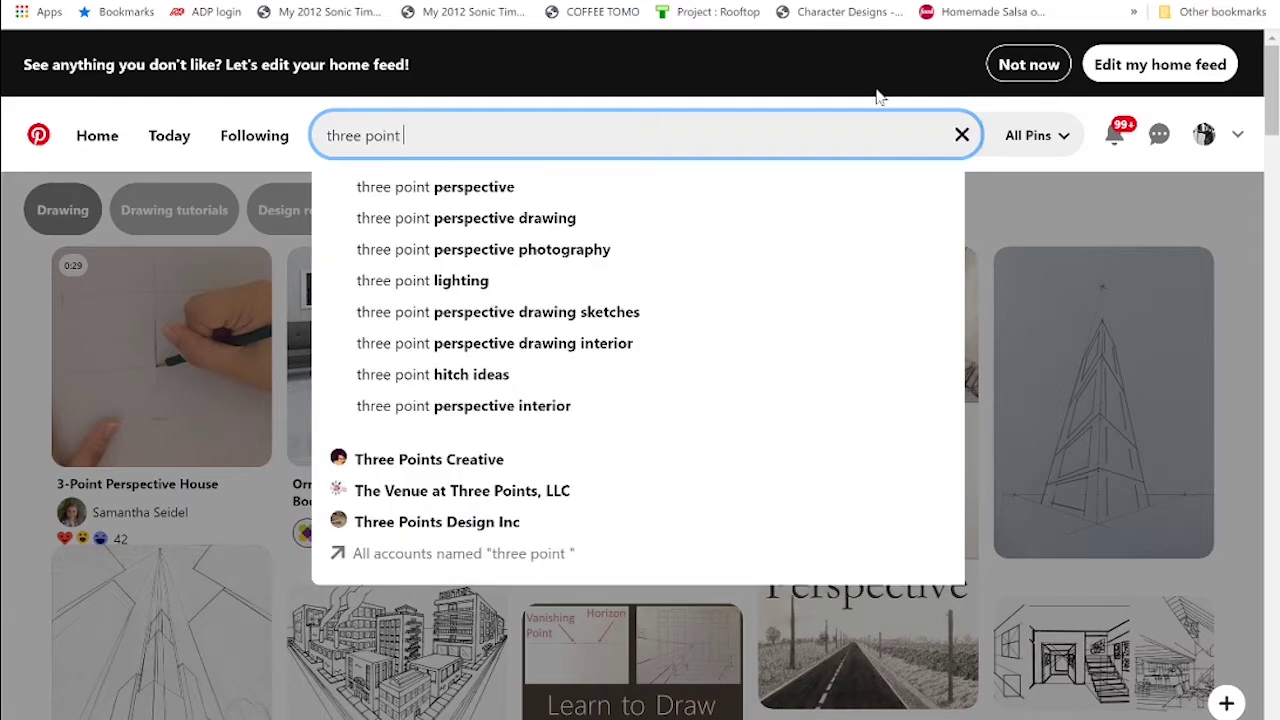
pyautogui.write('perspe')
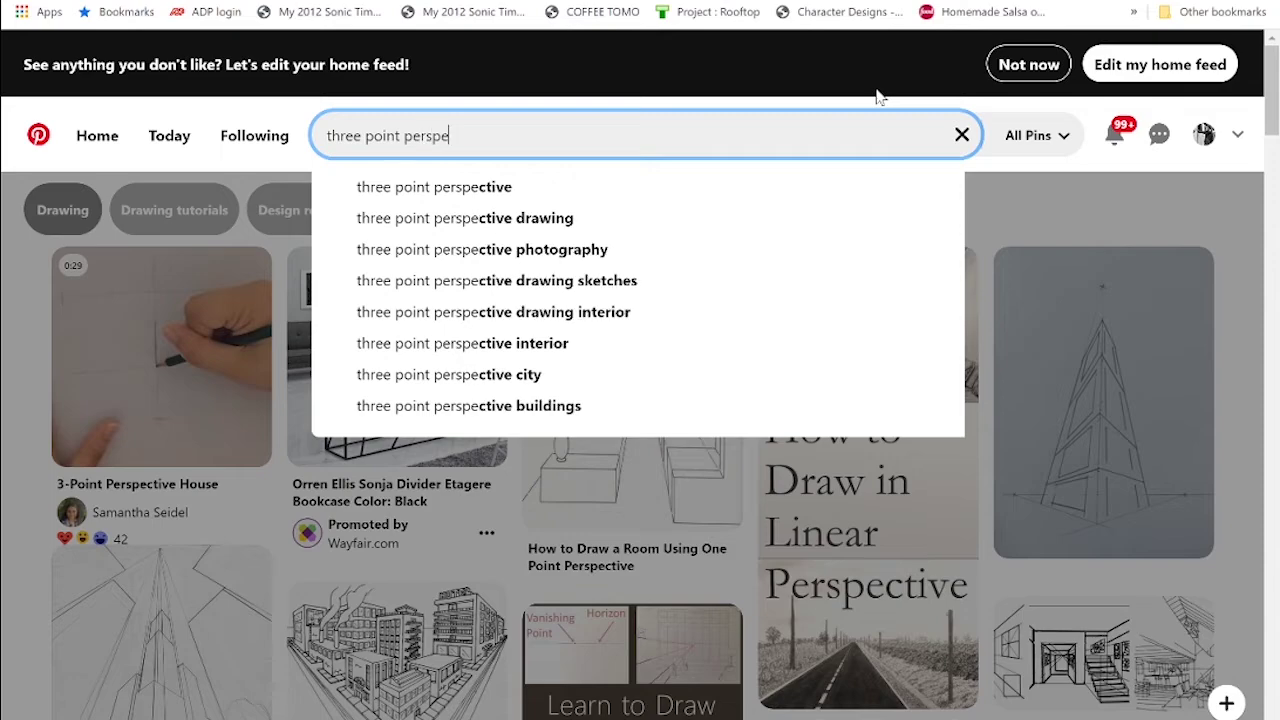
pyautogui.write('ctive drawin')
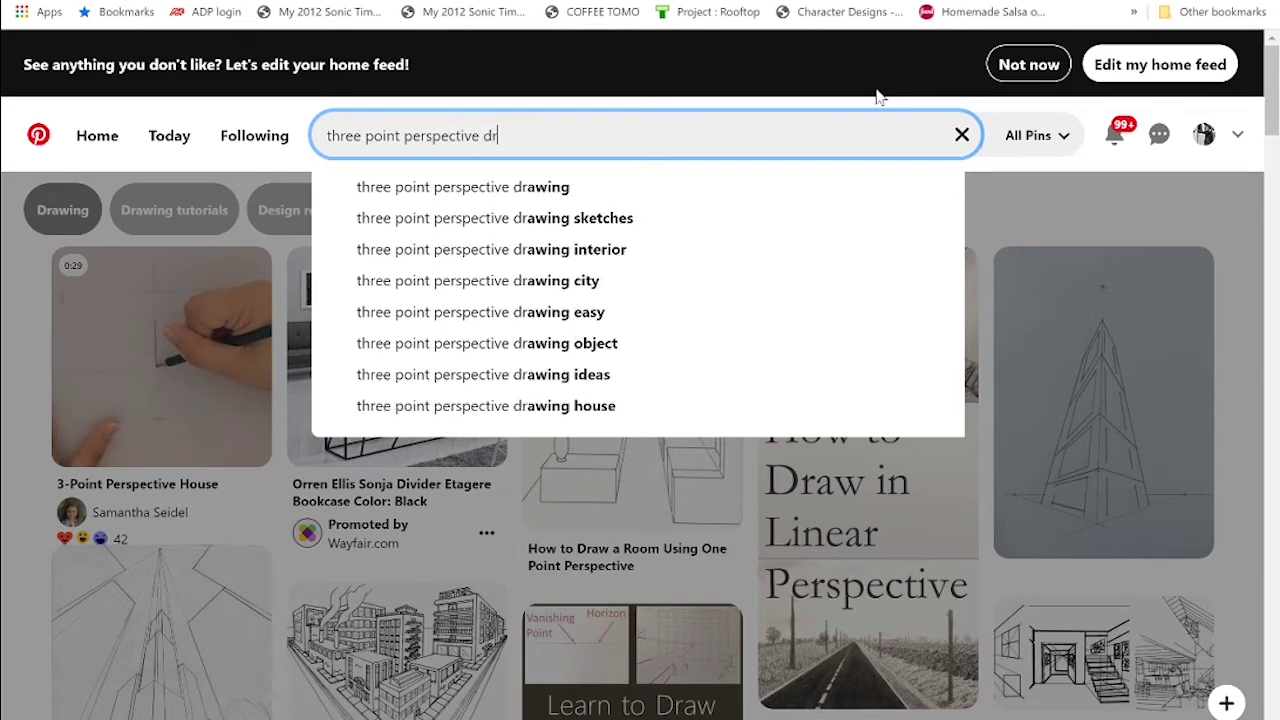
pyautogui.write('g')
pyautogui.press('Return')
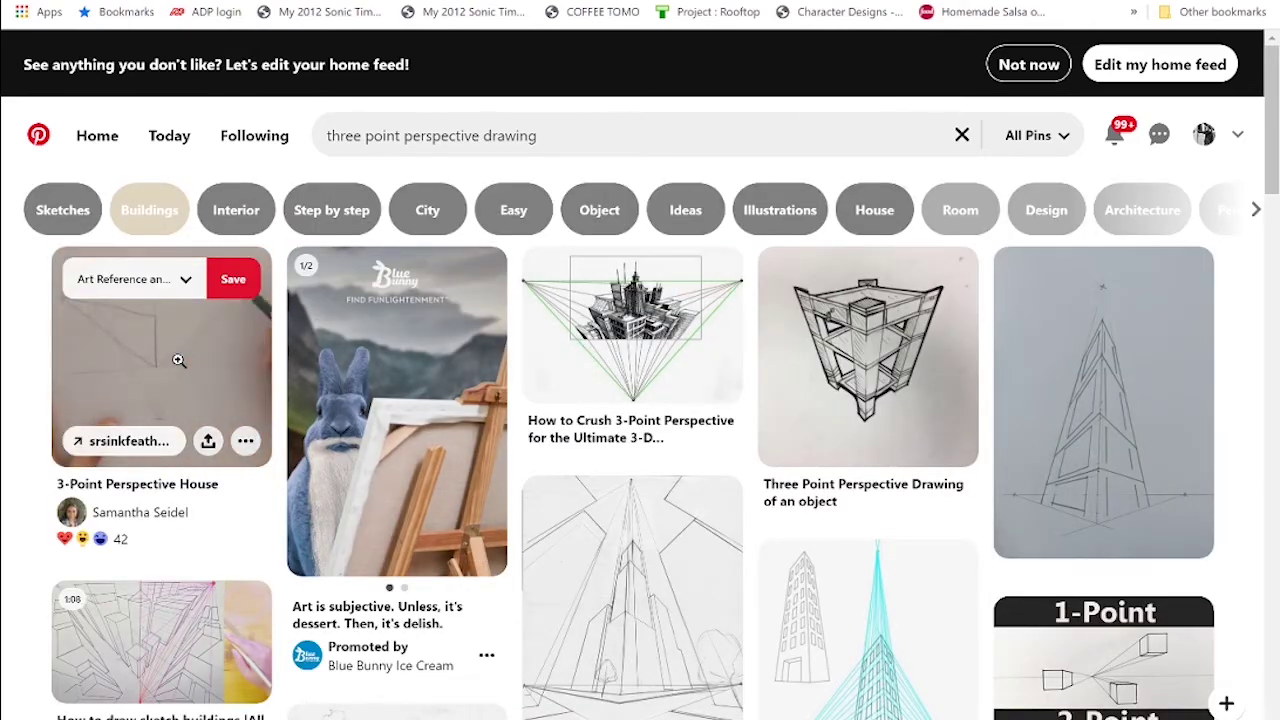
# - Preview a tall-building sketch pin, then scroll down and open the Perspective 101 pin
pyautogui.scroll(-1, 538, 460)
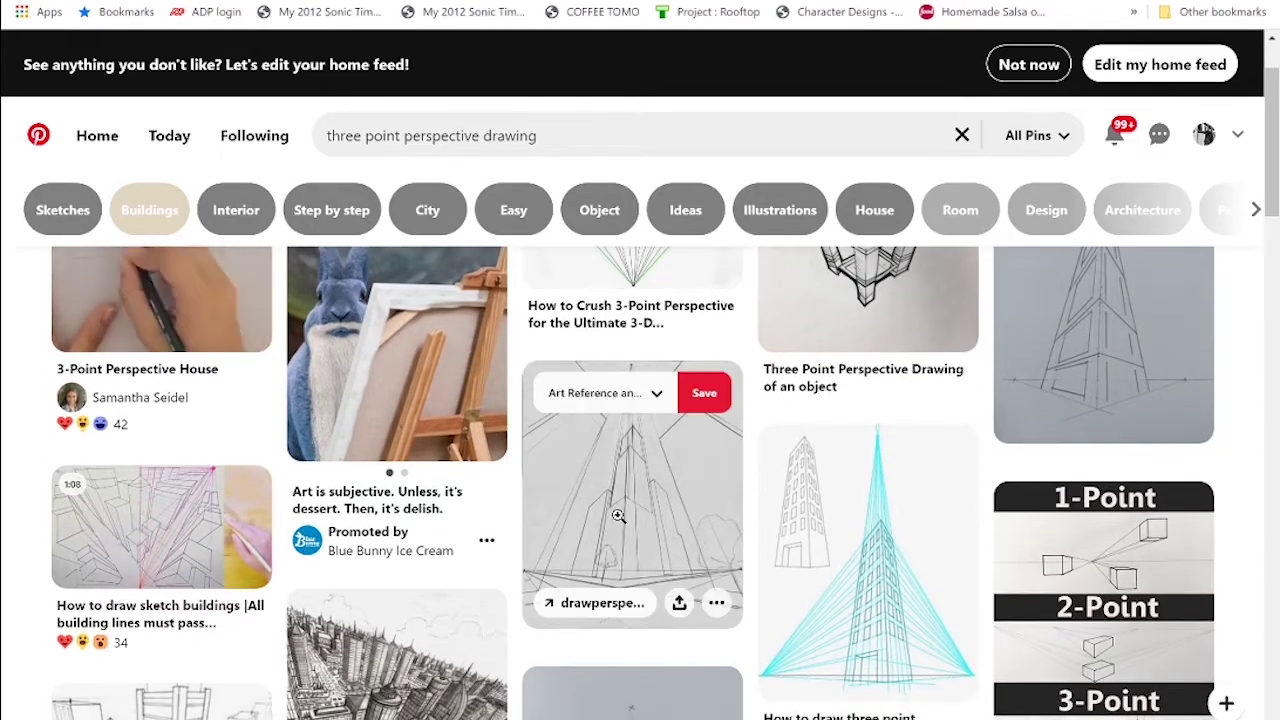
pyautogui.click(620, 525)
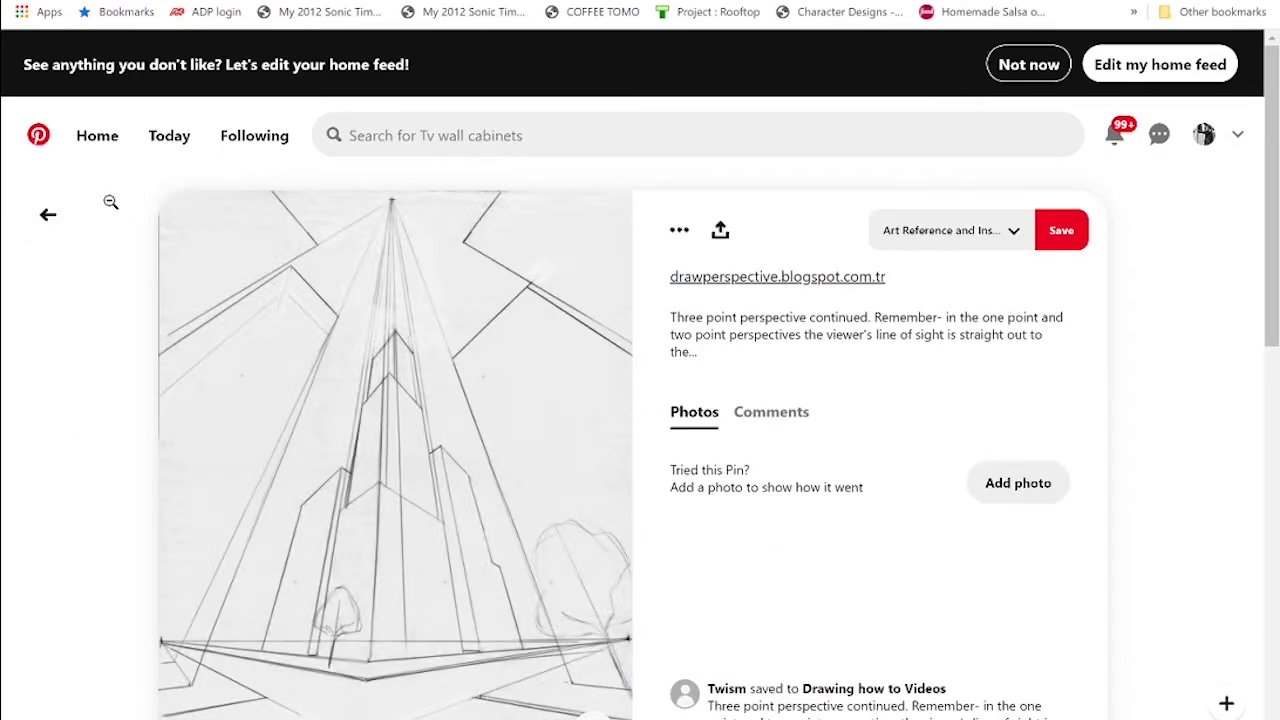
pyautogui.click(47, 218)
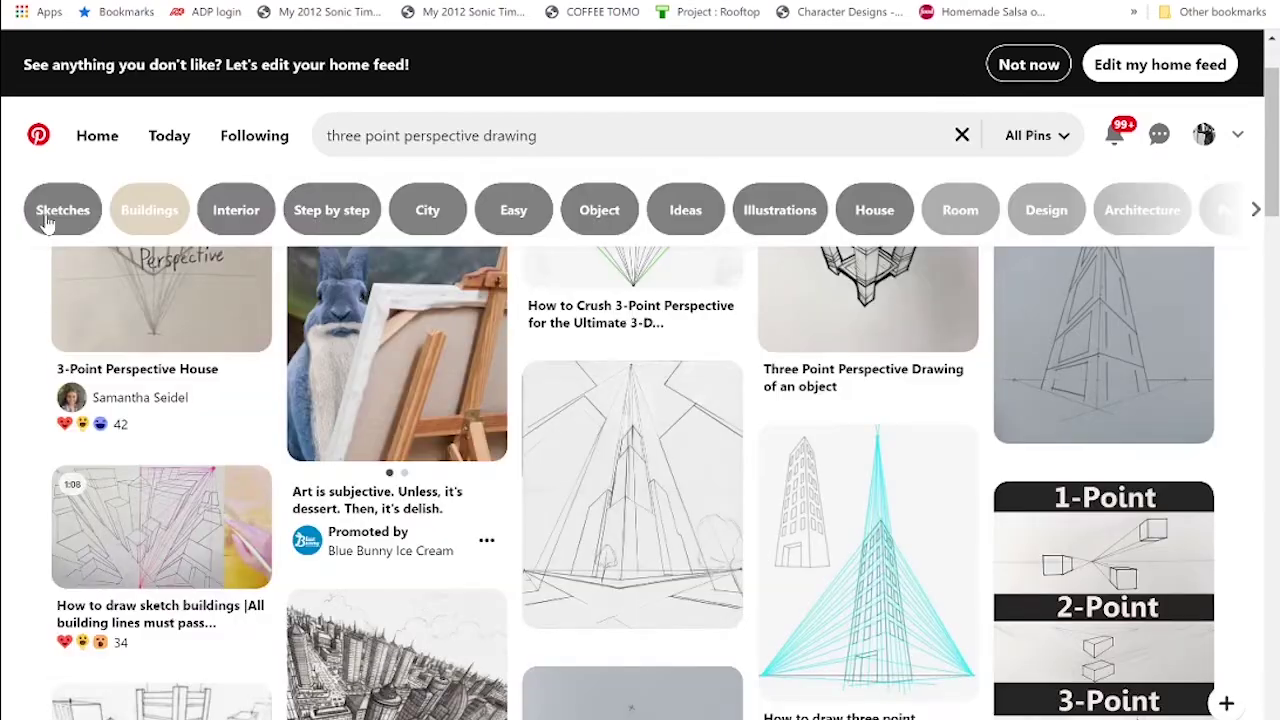
pyautogui.scroll(-1, 600, 490)
pyautogui.scroll(-2, 601, 487)
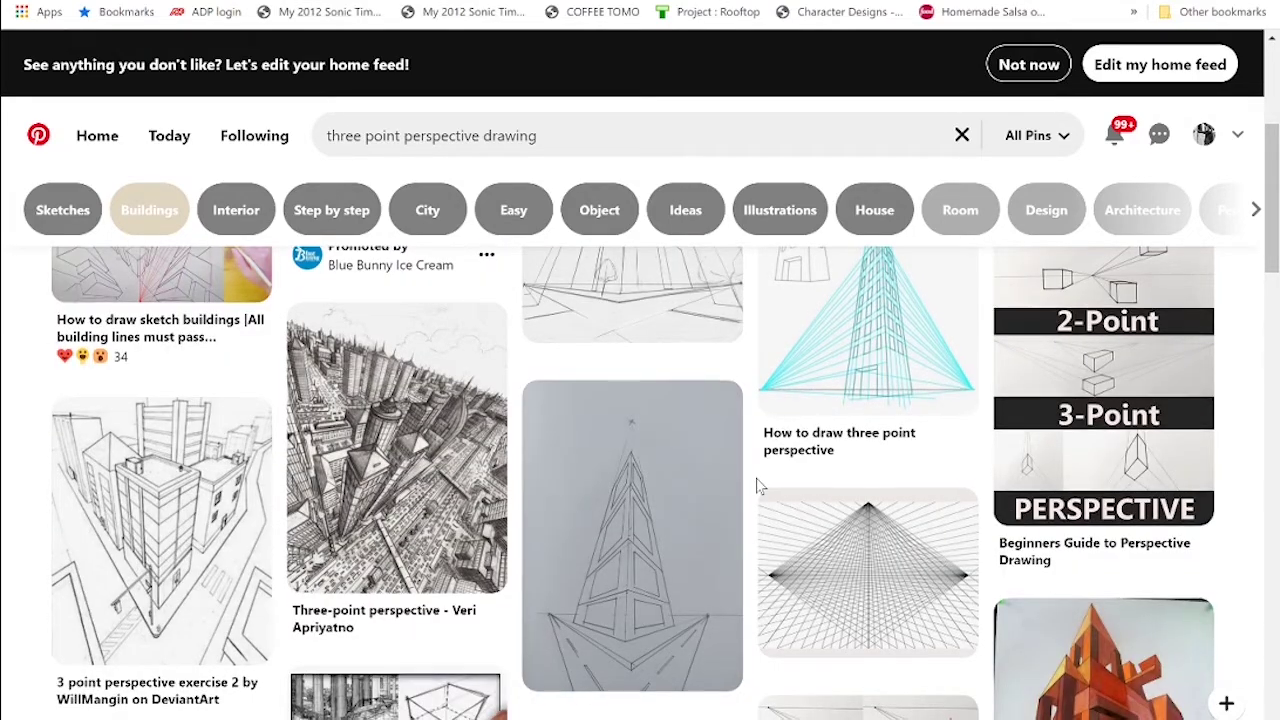
pyautogui.scroll(-2, 757, 487)
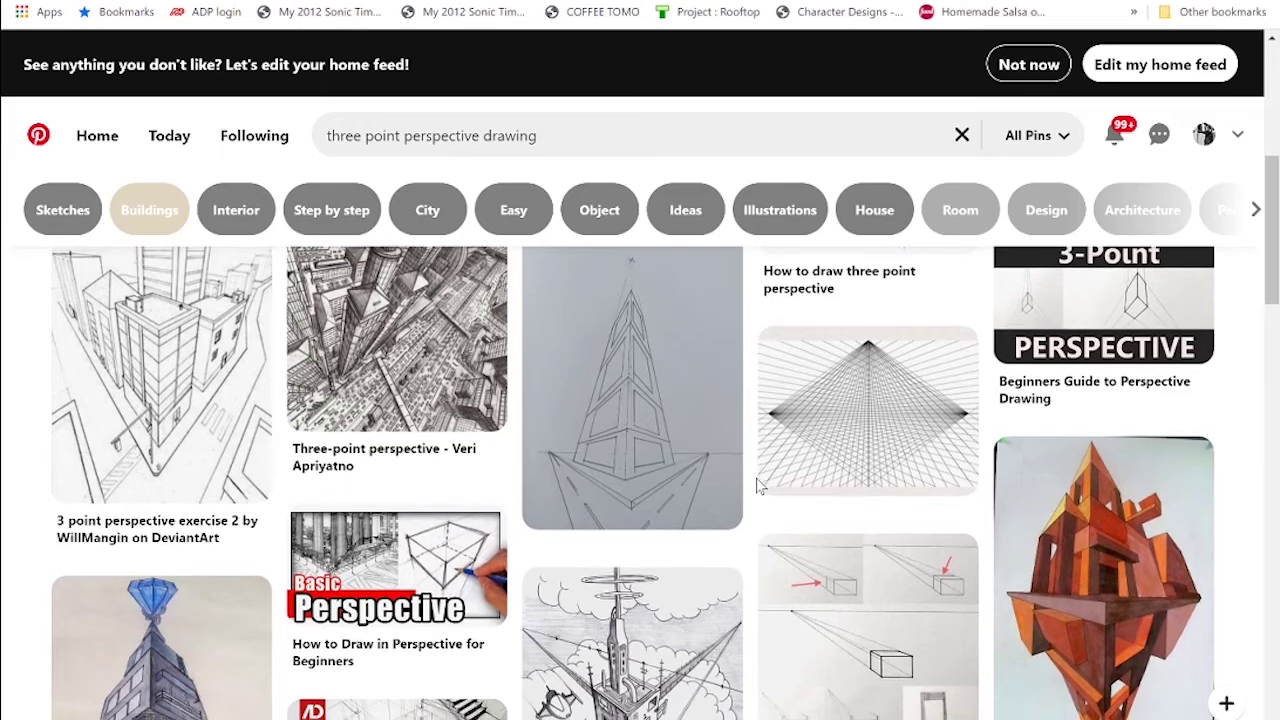
pyautogui.scroll(-2, 757, 487)
pyautogui.scroll(-1, 757, 487)
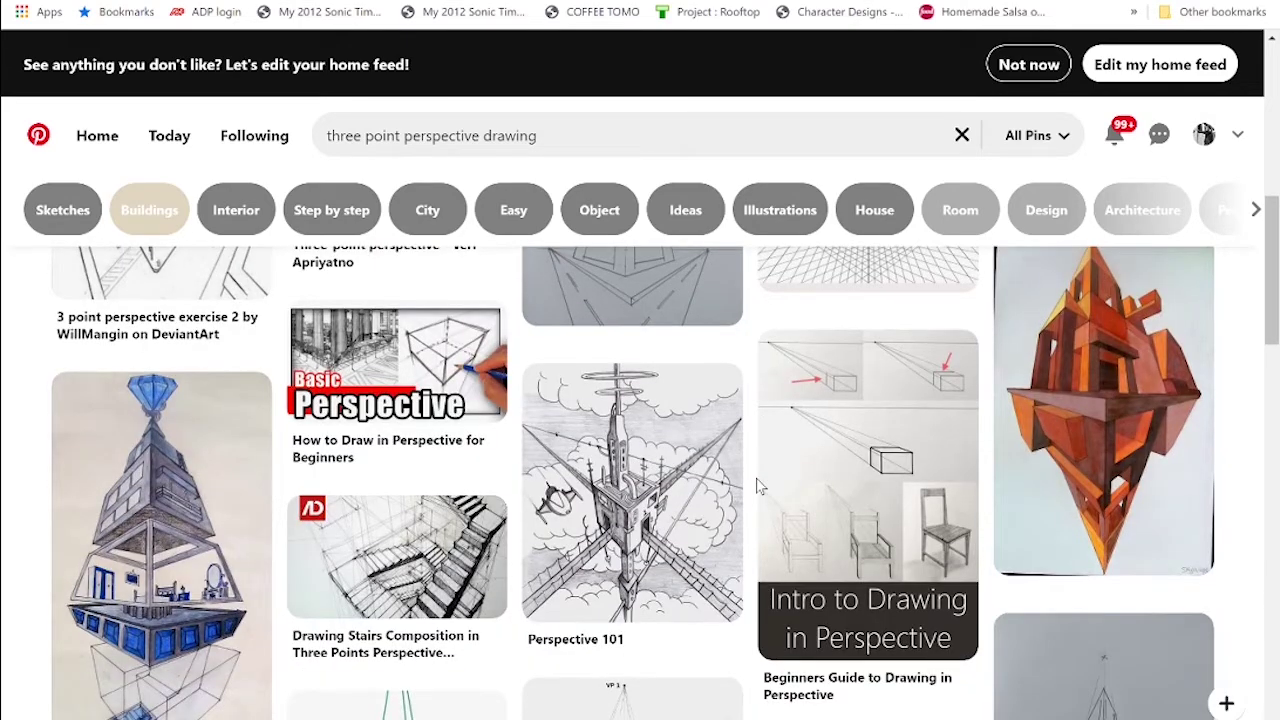
pyautogui.click(618, 525)
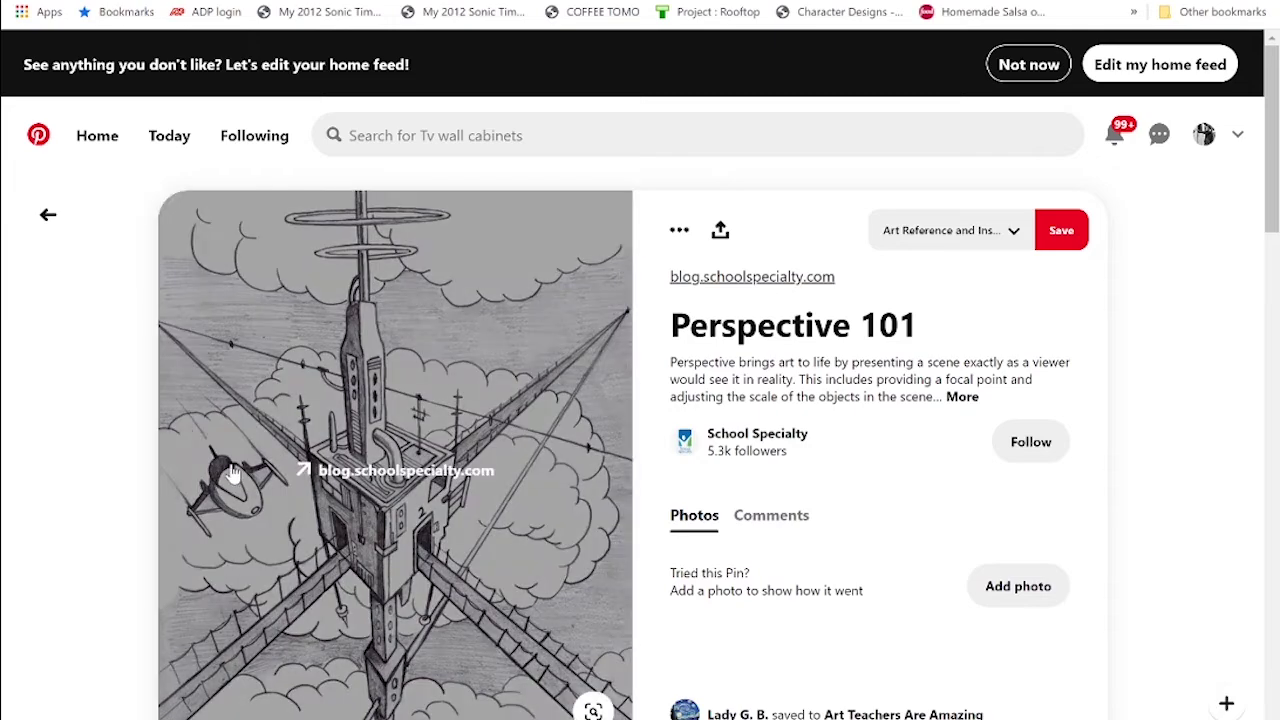
# - Leave the Perspective 101 pin and return to the search results
pyautogui.click(50, 220)
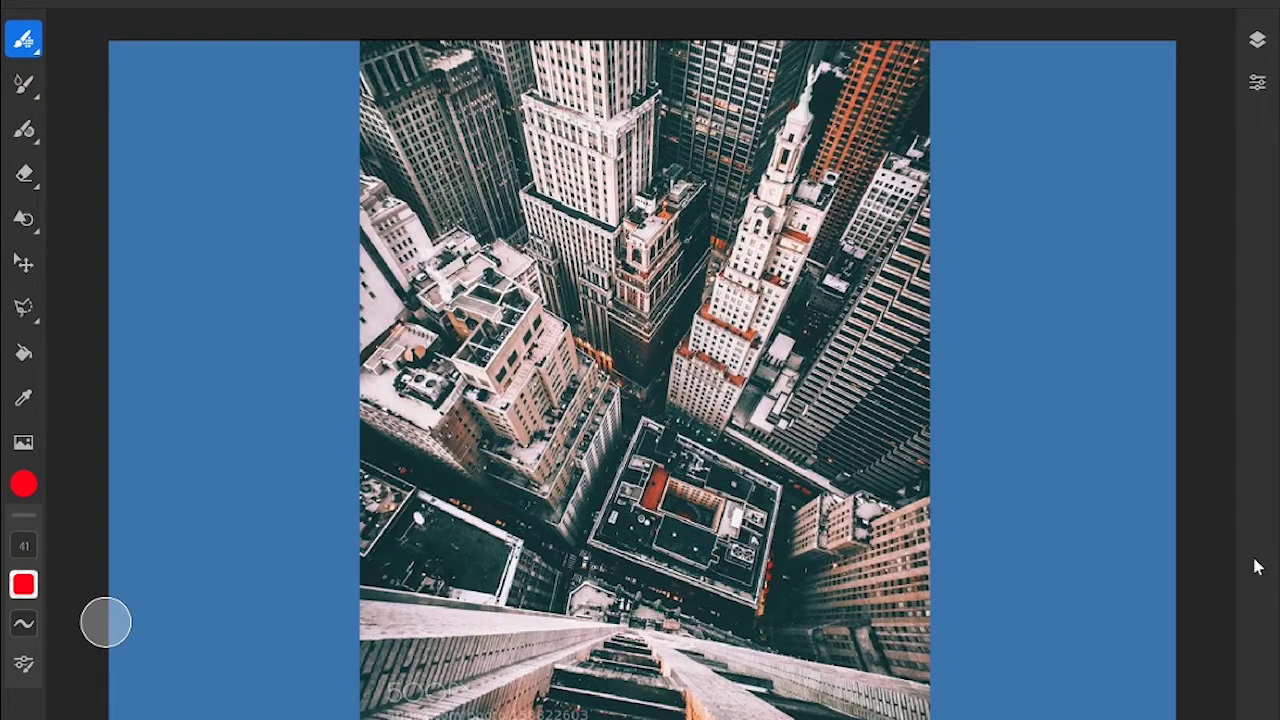
pyautogui.press('F7')
pyautogui.moveTo(622, 175); pyautogui.dragTo(682, 505)
pyautogui.moveTo(818, 160)
pyautogui.mouseDown()
pyautogui.moveTo(750, 494)
pyautogui.moveTo(651, 519)
pyautogui.moveTo(783, 486)
pyautogui.mouseUp()
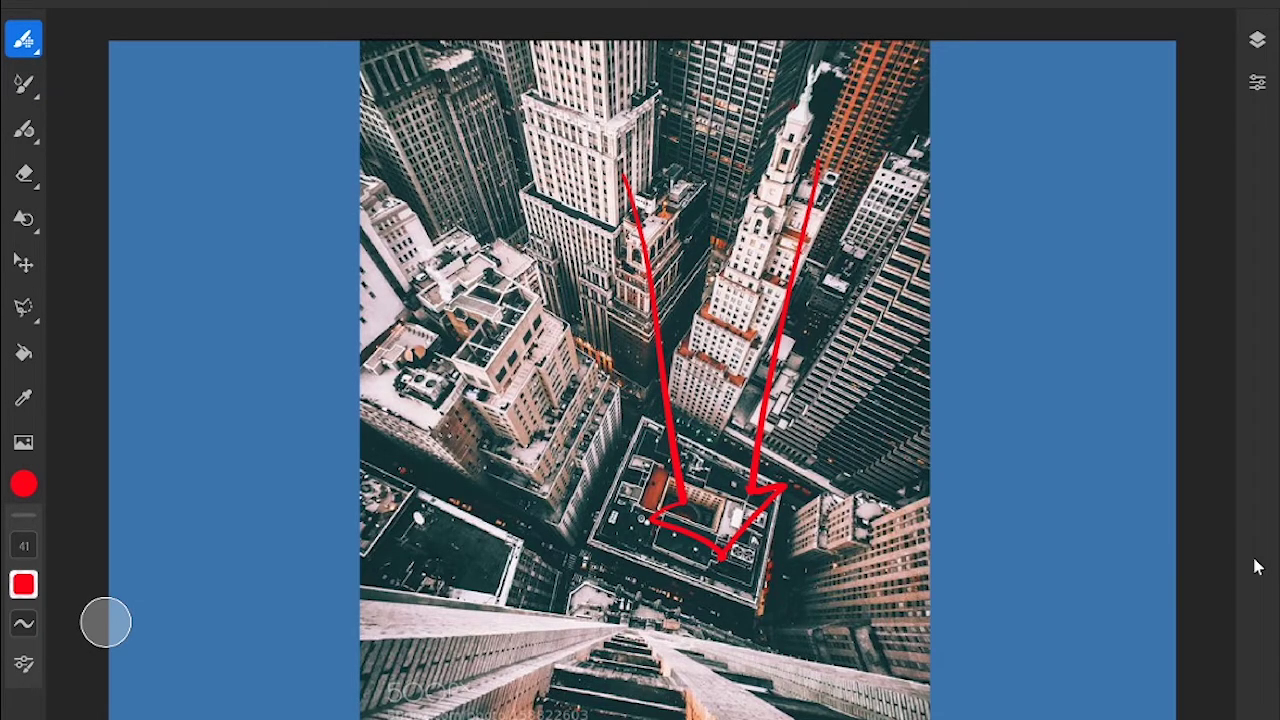
pyautogui.hotkey('ctrl', 'z')
pyautogui.hotkey('ctrl', 'z')
pyautogui.hotkey('ctrl', 'z')
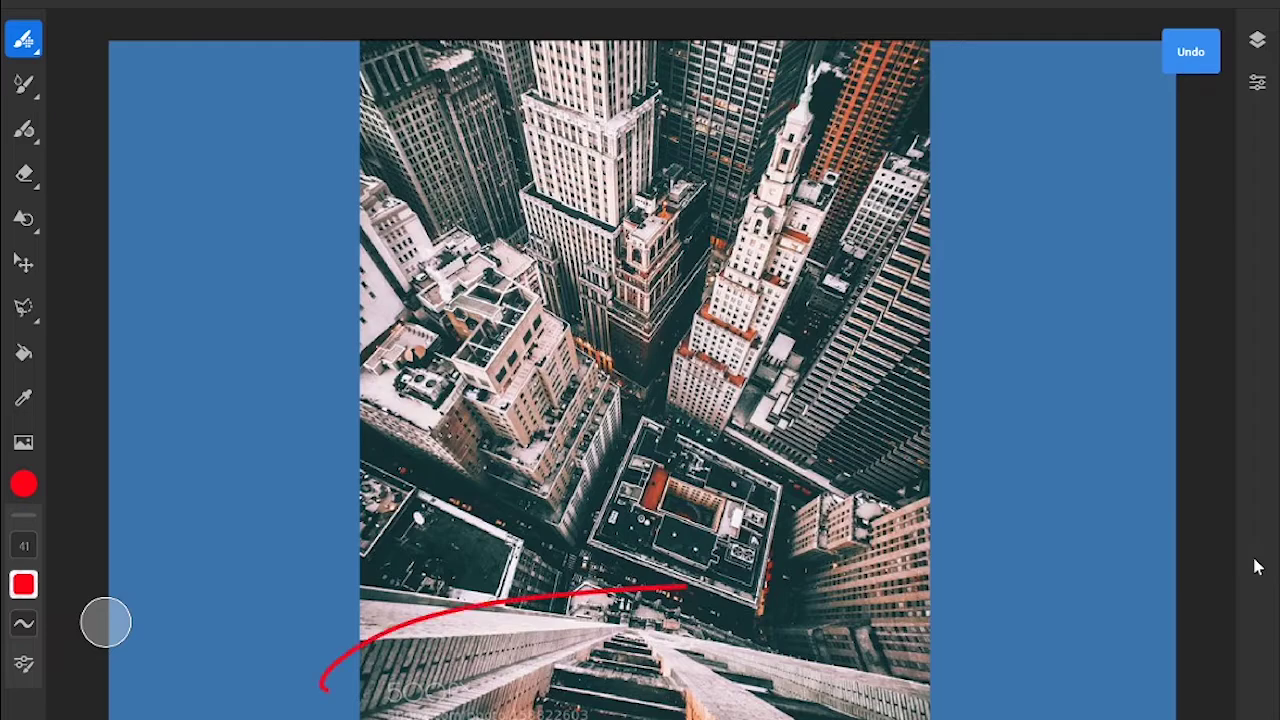
pyautogui.hotkey('ctrl', 'z')
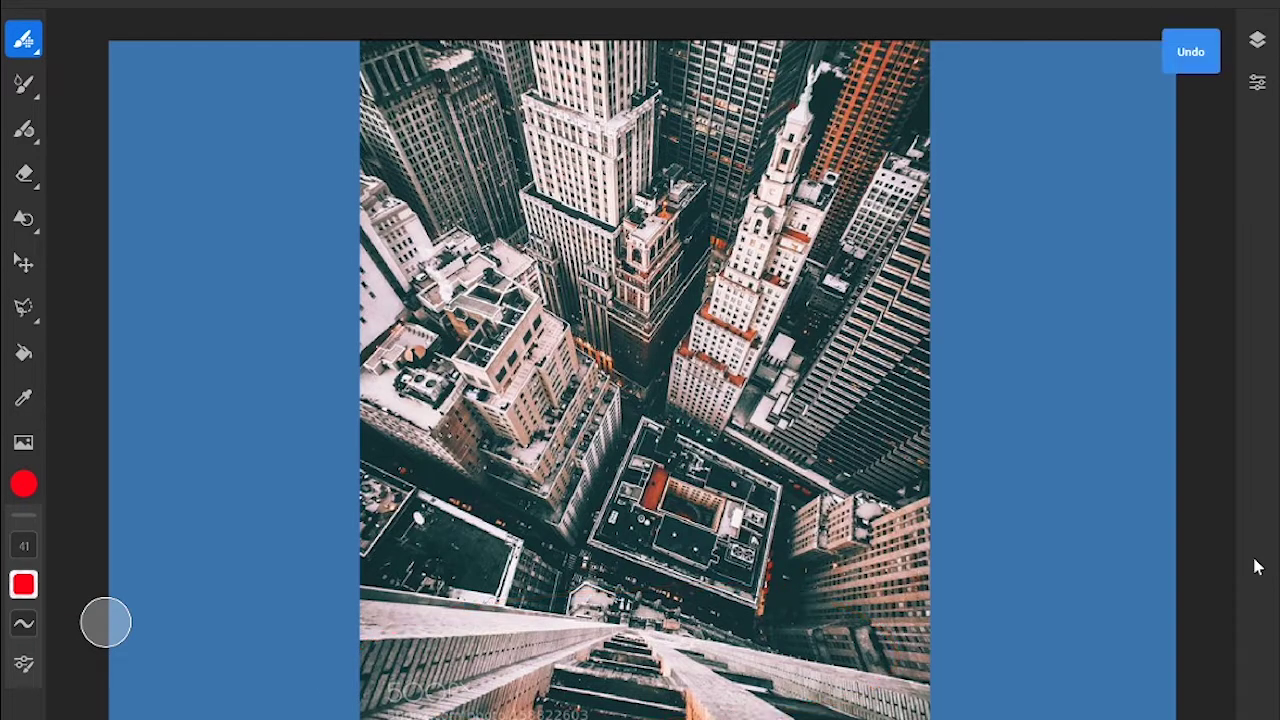